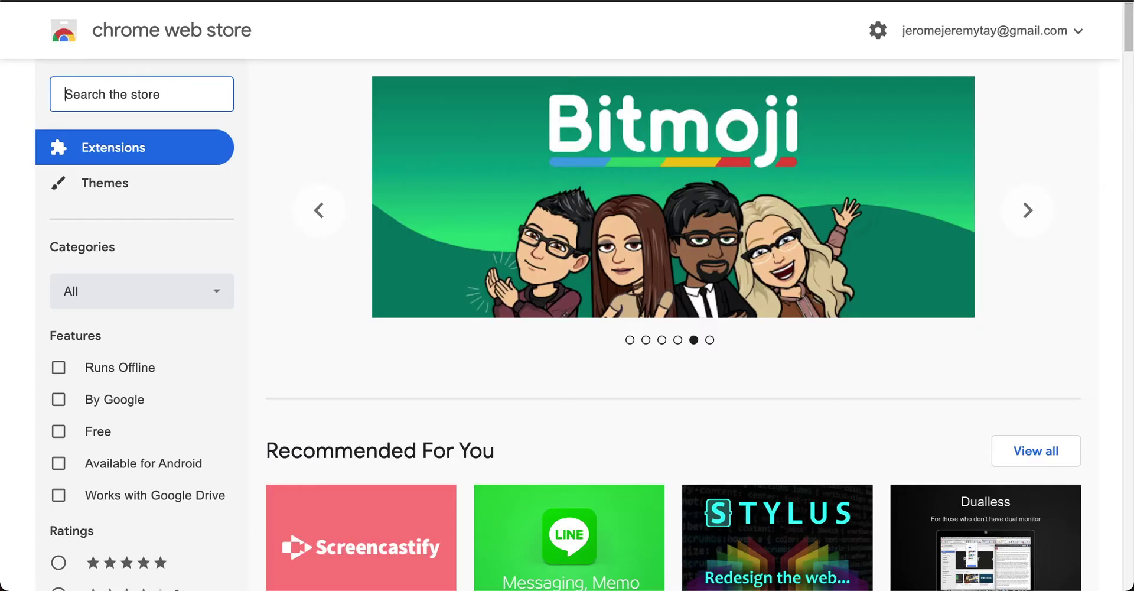
- Search the Chrome Web Store for 'kami' and open the Kami for Google Chrome page
{"action": "left_click", "coordinate": [161, 102]}
{"action": "type", "text": "kami"}
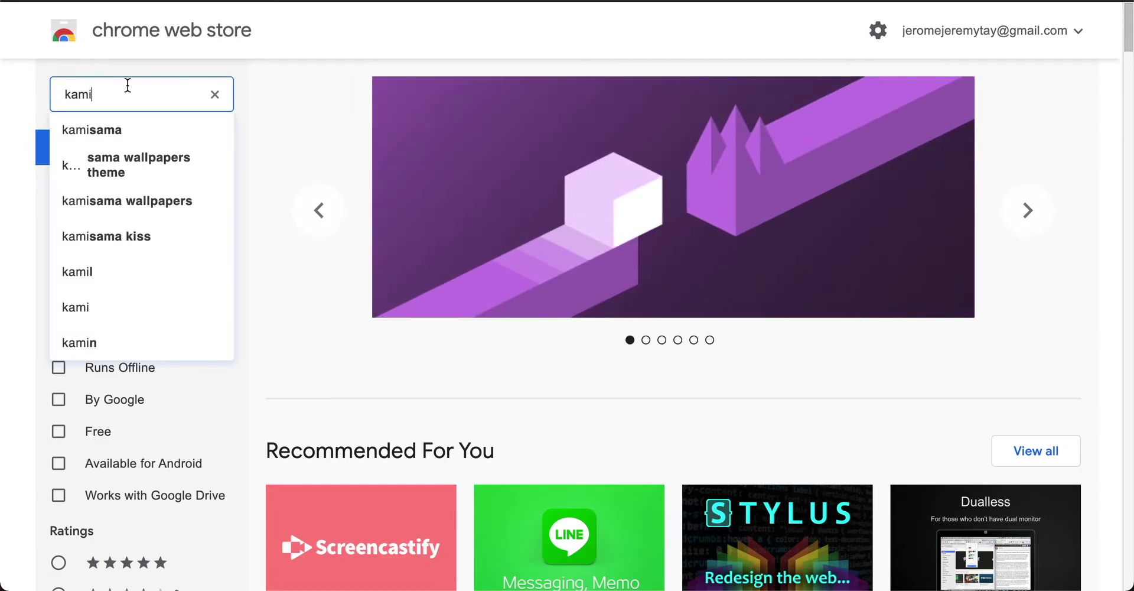
{"action": "key", "text": "Return"}
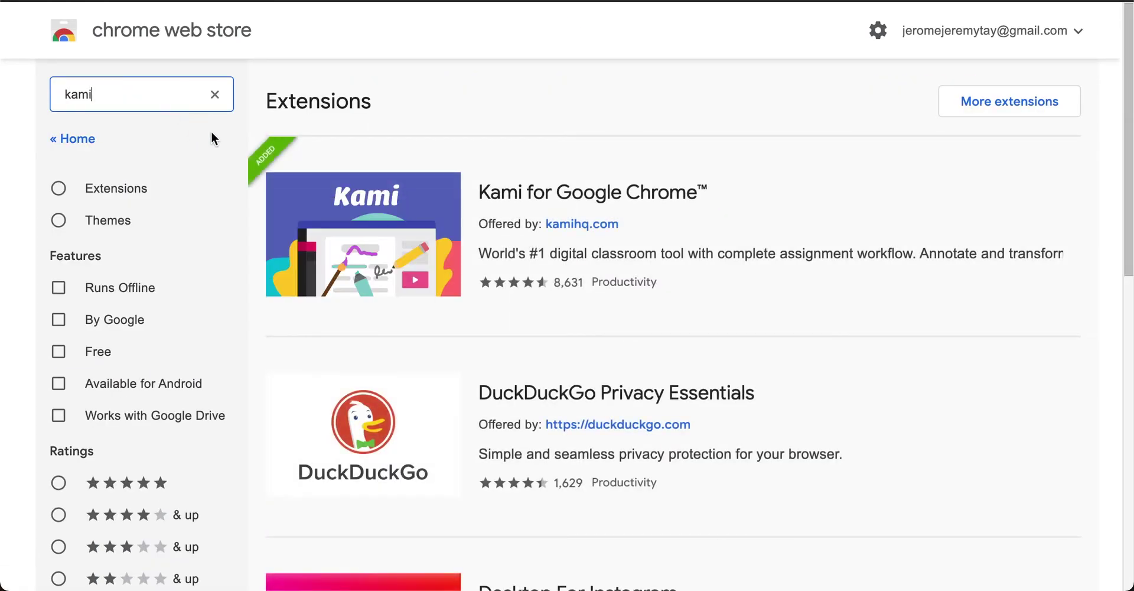
{"action": "left_click", "coordinate": [590, 194]}
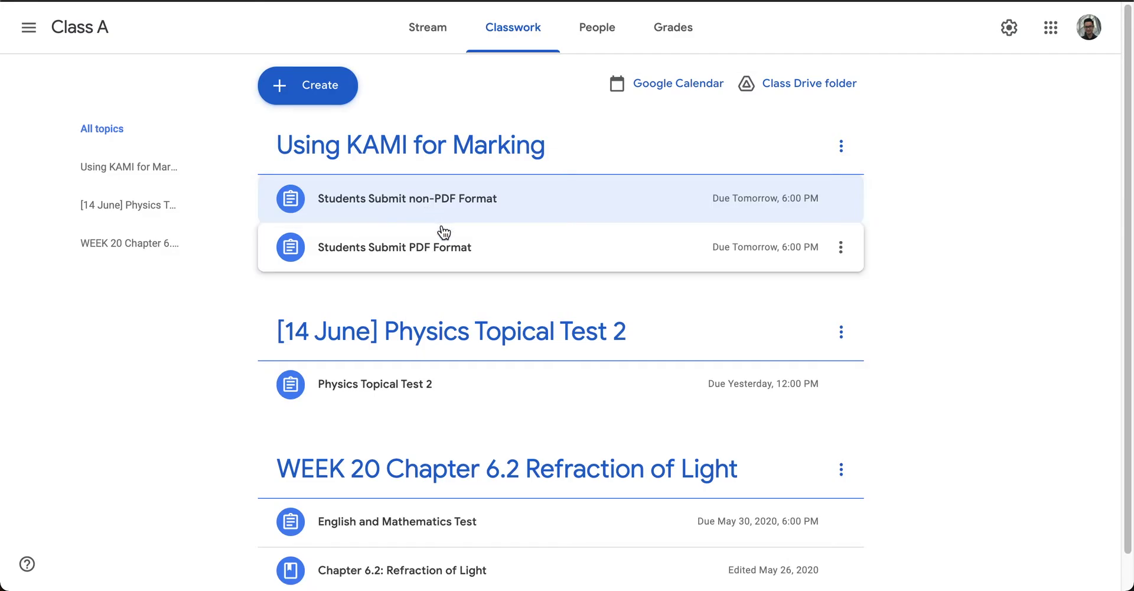
- Open the student's turned-in PDF from the Students Submit PDF Format assignment
{"action": "left_click", "coordinate": [440, 248]}
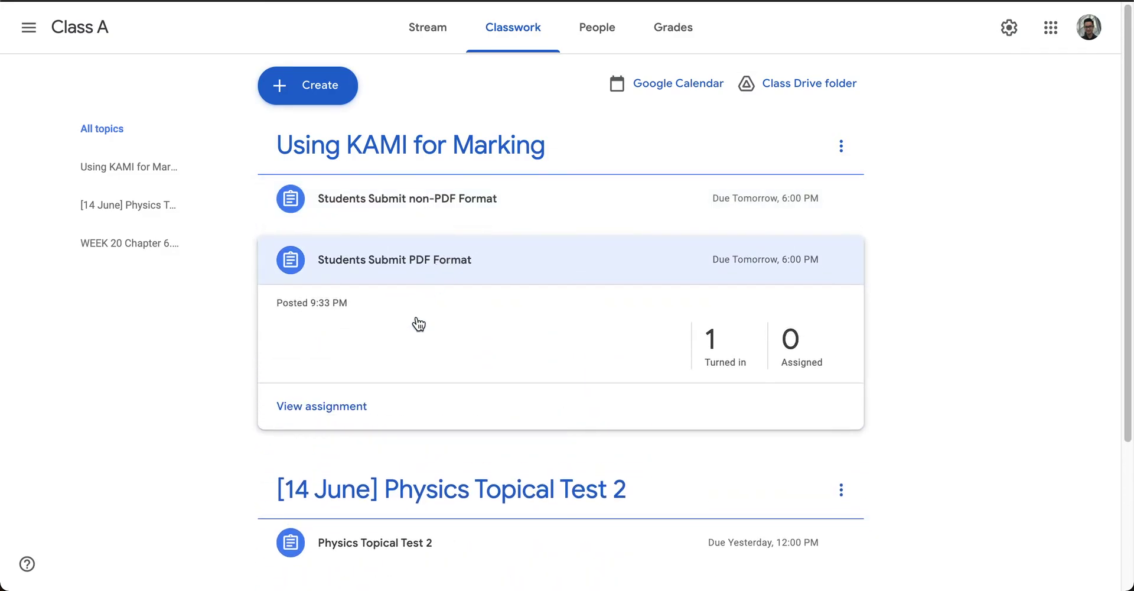
{"action": "left_click", "coordinate": [342, 407]}
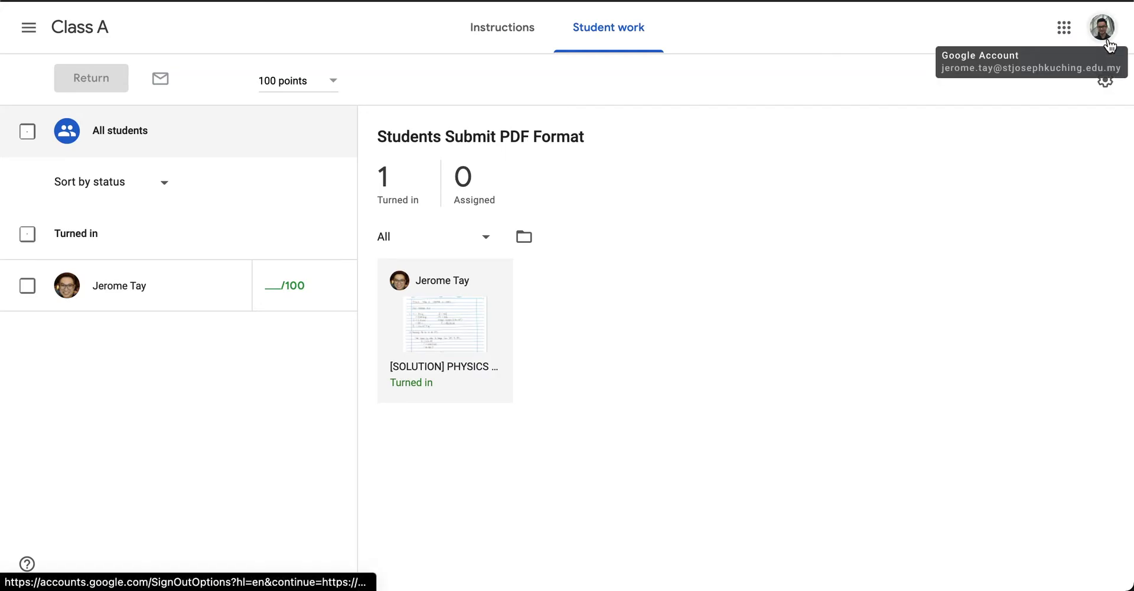
{"action": "left_click", "coordinate": [443, 330]}
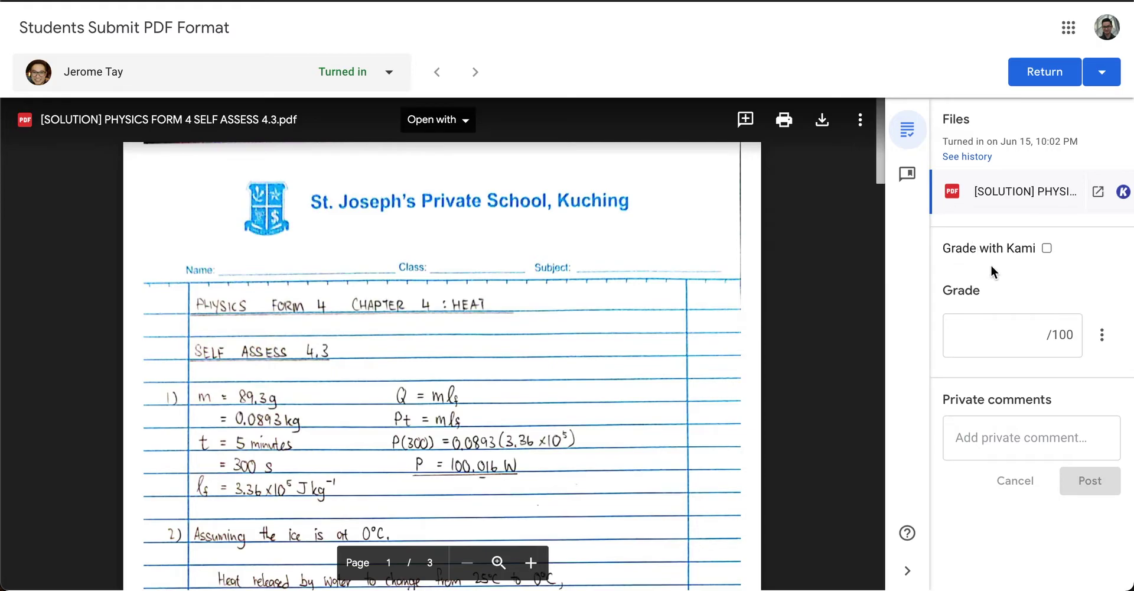
- Turn on Grade with Kami and confirm the account is Teacher on a Basic licence
{"action": "left_click", "coordinate": [1047, 248]}
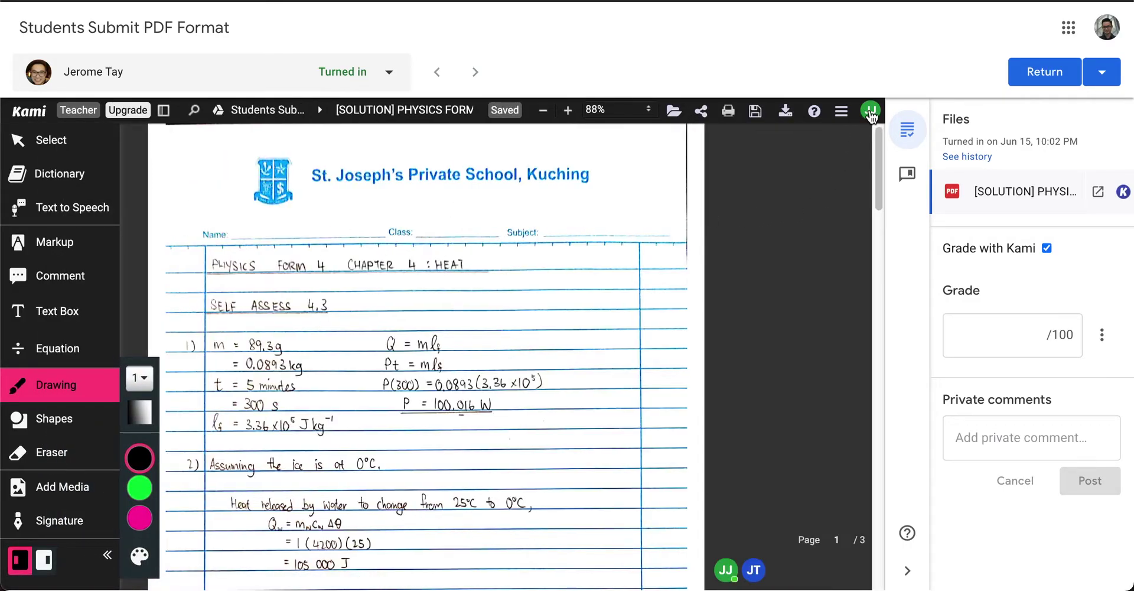
{"action": "left_click", "coordinate": [870, 112]}
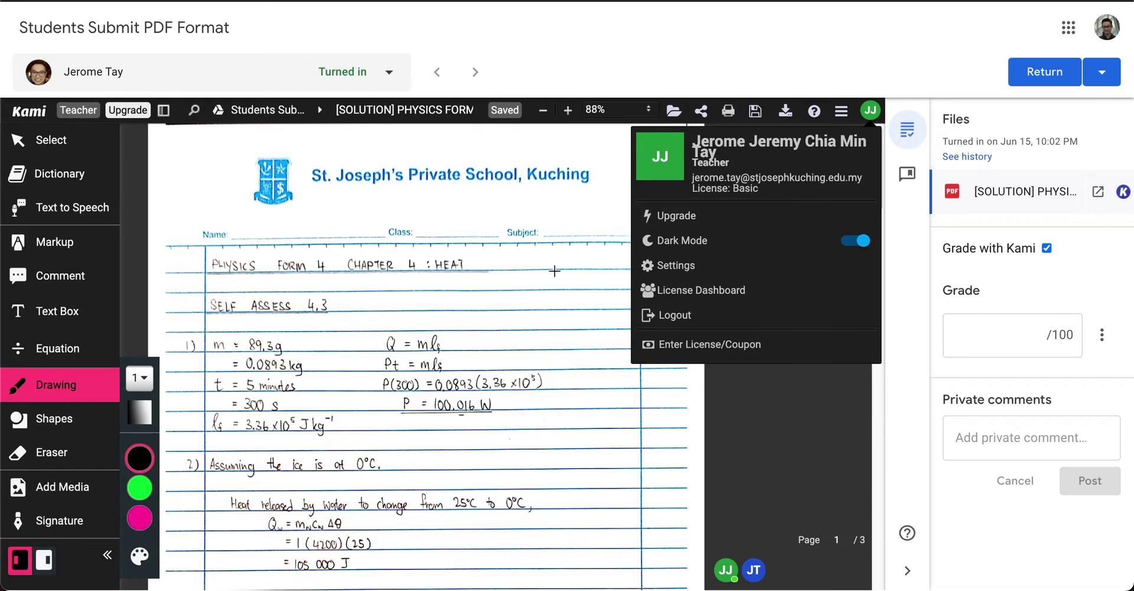
{"action": "left_click", "coordinate": [870, 117]}
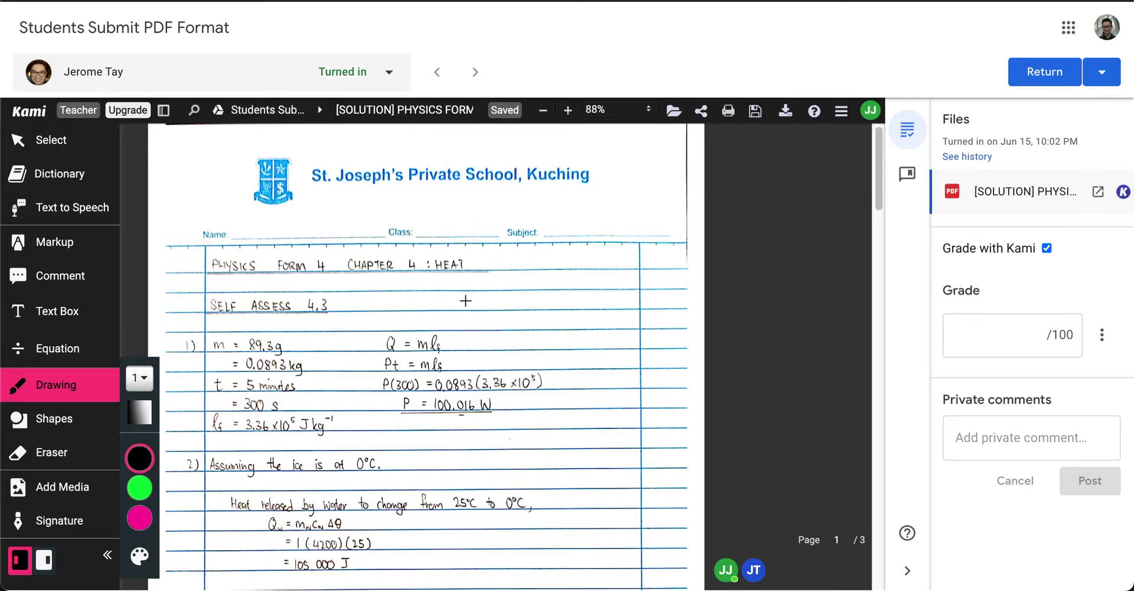
- In red, tick the 3.36×10⁵ J kg⁻¹ and P = 100.016 W answers and another result
{"action": "mouse_move", "coordinate": [139, 514]}
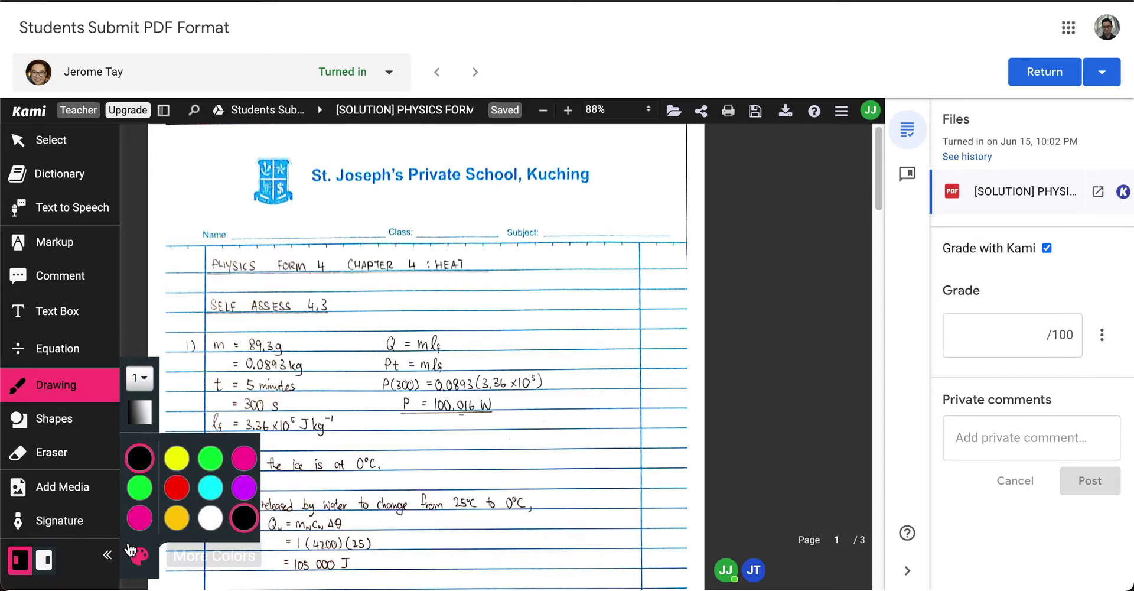
{"action": "left_click", "coordinate": [176, 494]}
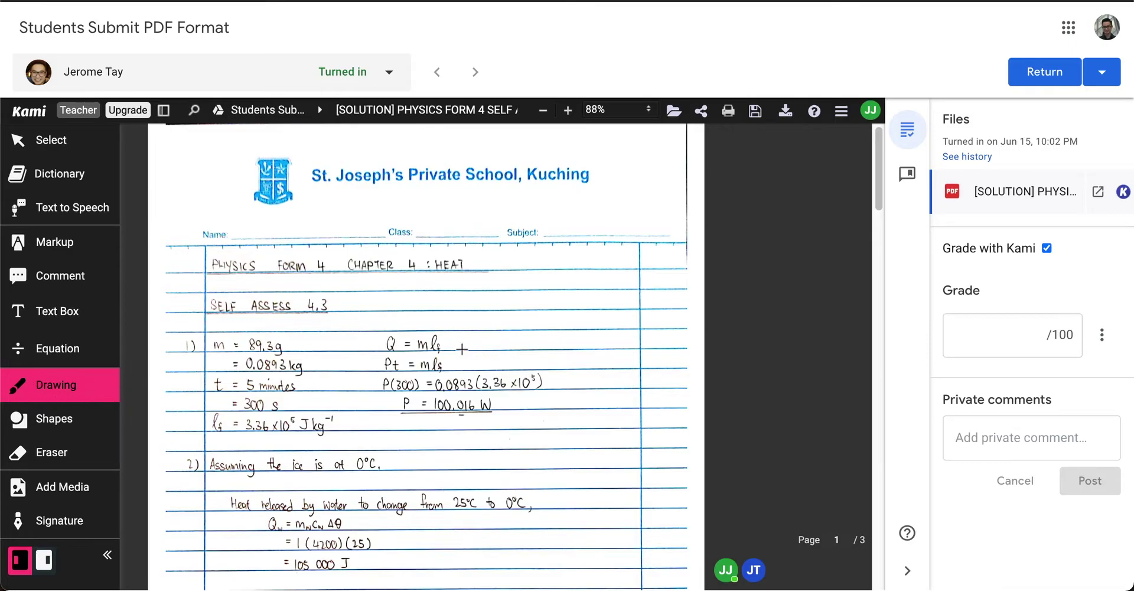
{"action": "scroll", "coordinate": [462, 349], "scroll_direction": "down", "scroll_amount": 1}
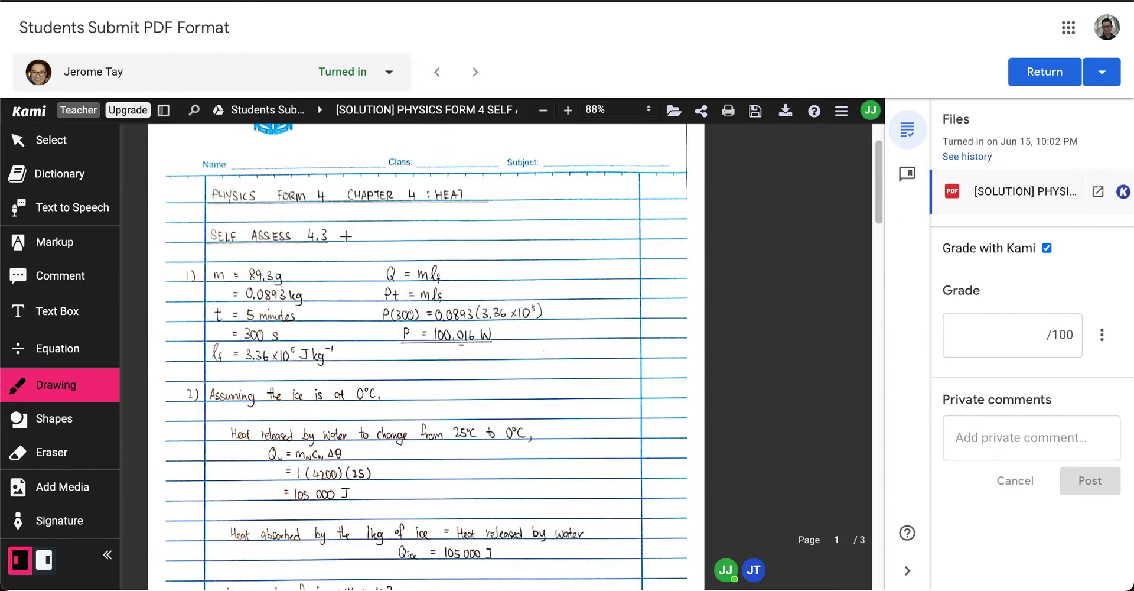
{"action": "mouse_move", "coordinate": [344, 355]}
{"action": "left_mouse_down"}
{"action": "mouse_move", "coordinate": [353, 366]}
{"action": "mouse_move", "coordinate": [390, 328]}
{"action": "left_mouse_up"}
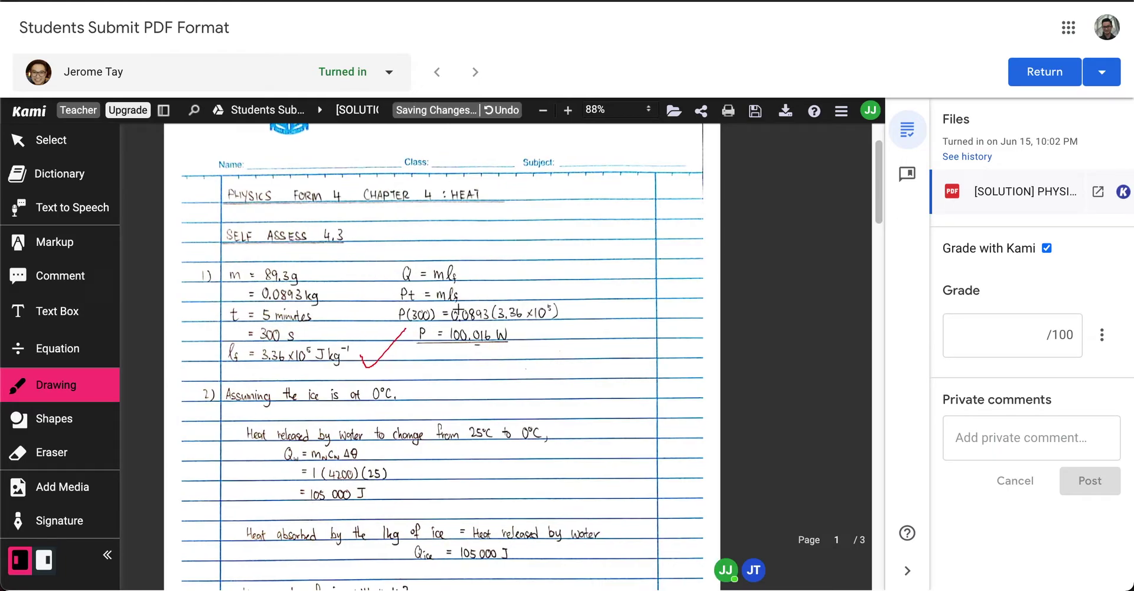
{"action": "left_click_drag", "start_coordinate": [517, 344], "coordinate": [589, 294]}
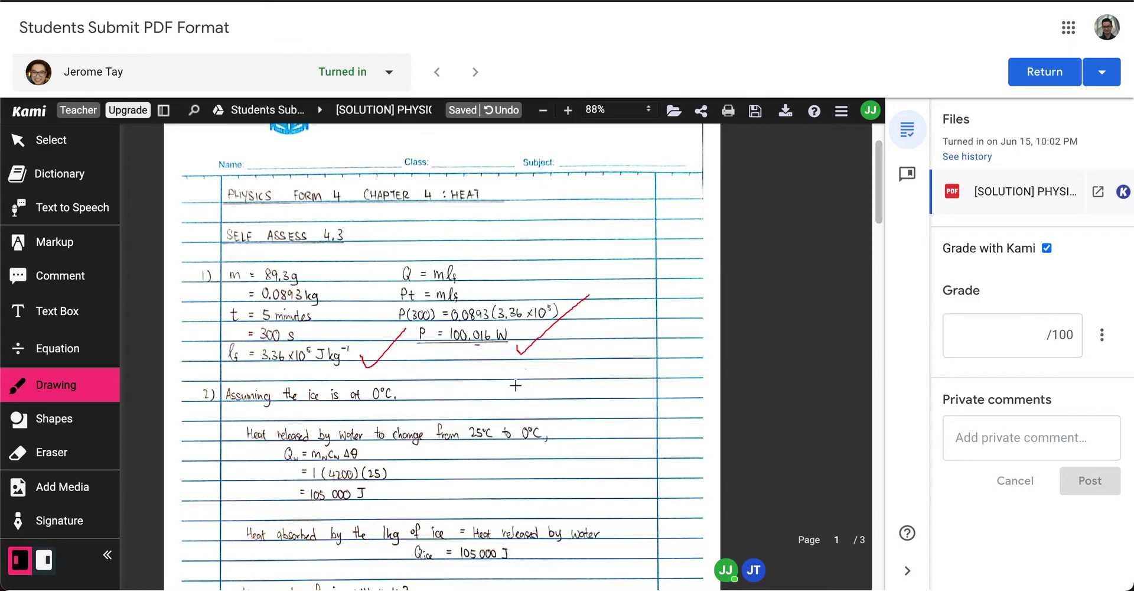
{"action": "scroll", "coordinate": [520, 367], "scroll_direction": "down", "scroll_amount": 3}
{"action": "left_click_drag", "start_coordinate": [405, 404], "coordinate": [476, 361]}
- Tick the 36 000 J and 180 000 J kg⁻¹ answers on page 2 in red
{"action": "scroll", "coordinate": [506, 379], "scroll_direction": "down", "scroll_amount": 5}
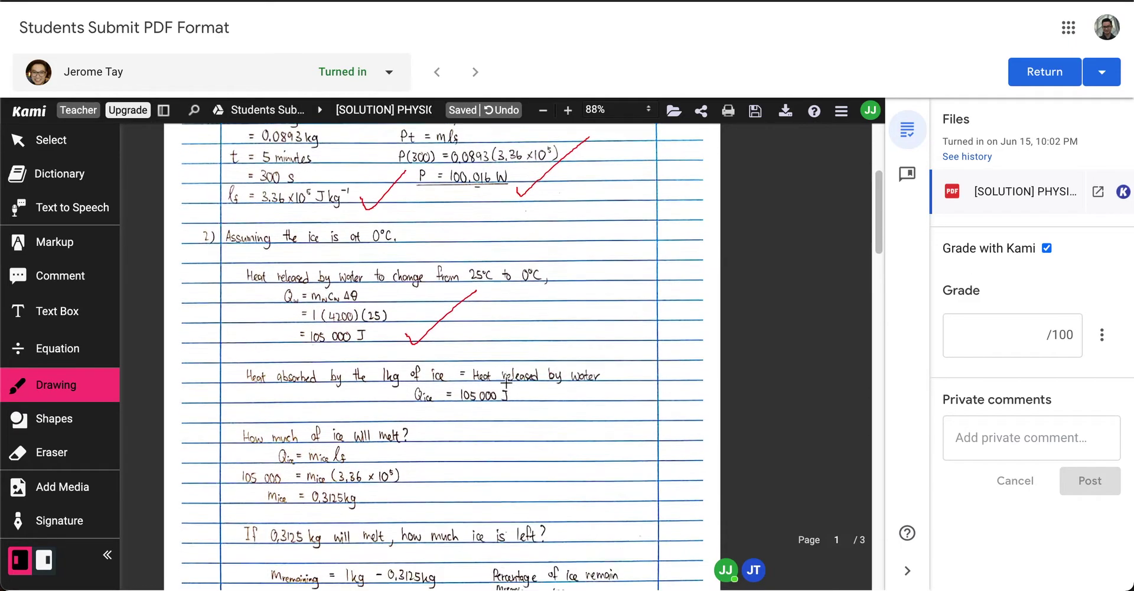
{"action": "scroll", "coordinate": [506, 380], "scroll_direction": "down", "scroll_amount": 14}
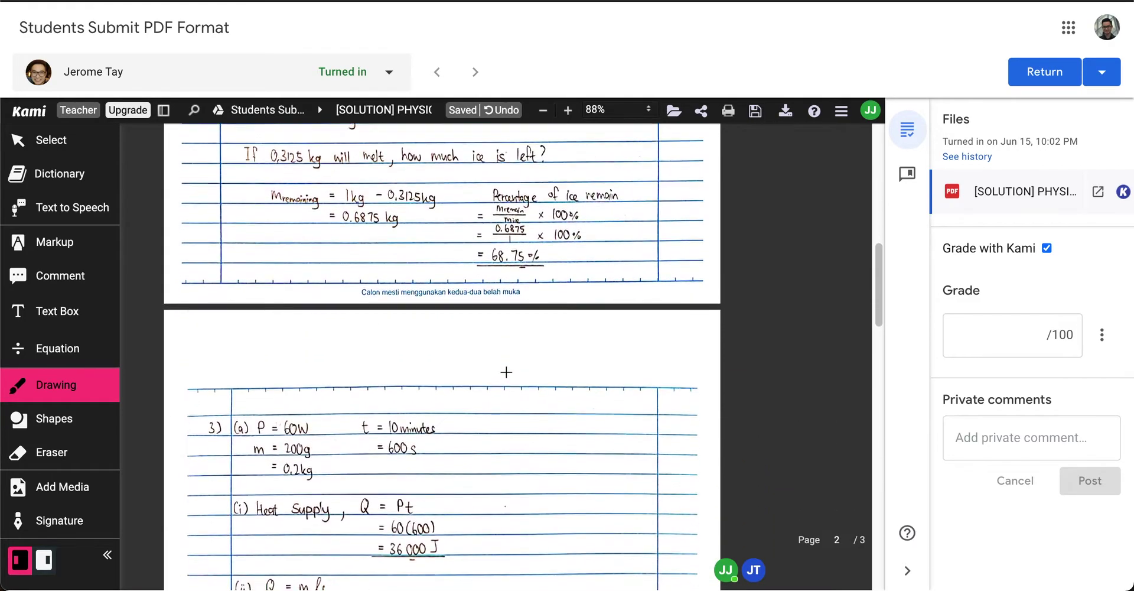
{"action": "scroll", "coordinate": [479, 374], "scroll_direction": "down", "scroll_amount": 5}
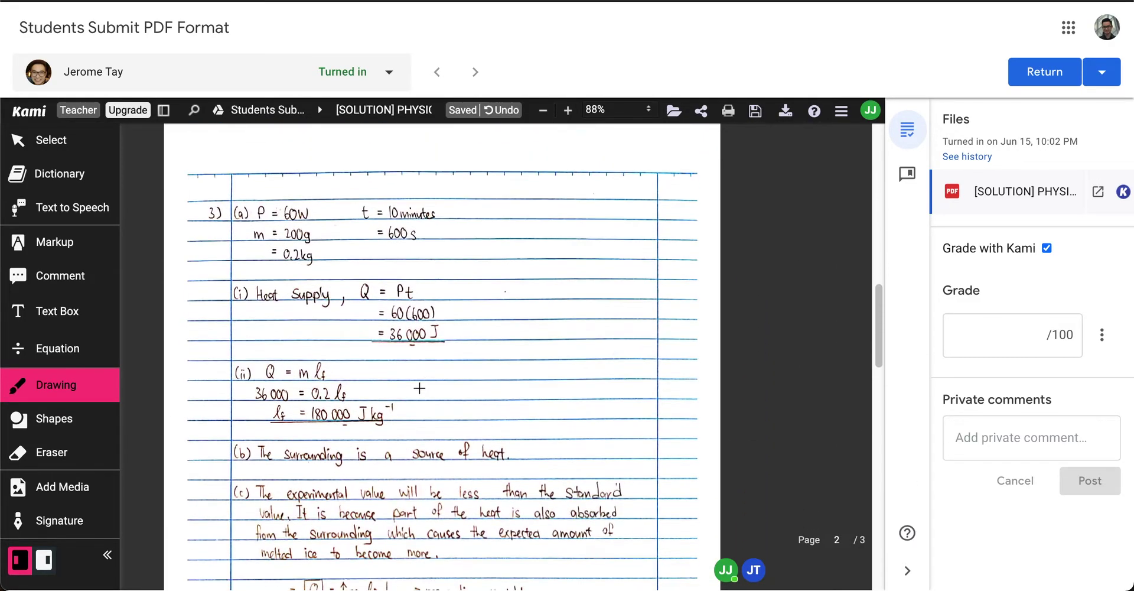
{"action": "mouse_move", "coordinate": [421, 351]}
{"action": "left_mouse_down"}
{"action": "mouse_move", "coordinate": [427, 358]}
{"action": "mouse_move", "coordinate": [485, 313]}
{"action": "left_mouse_up"}
{"action": "left_click_drag", "start_coordinate": [379, 426], "coordinate": [450, 385]}
{"action": "scroll", "coordinate": [733, 438], "scroll_direction": "up", "scroll_amount": 2}
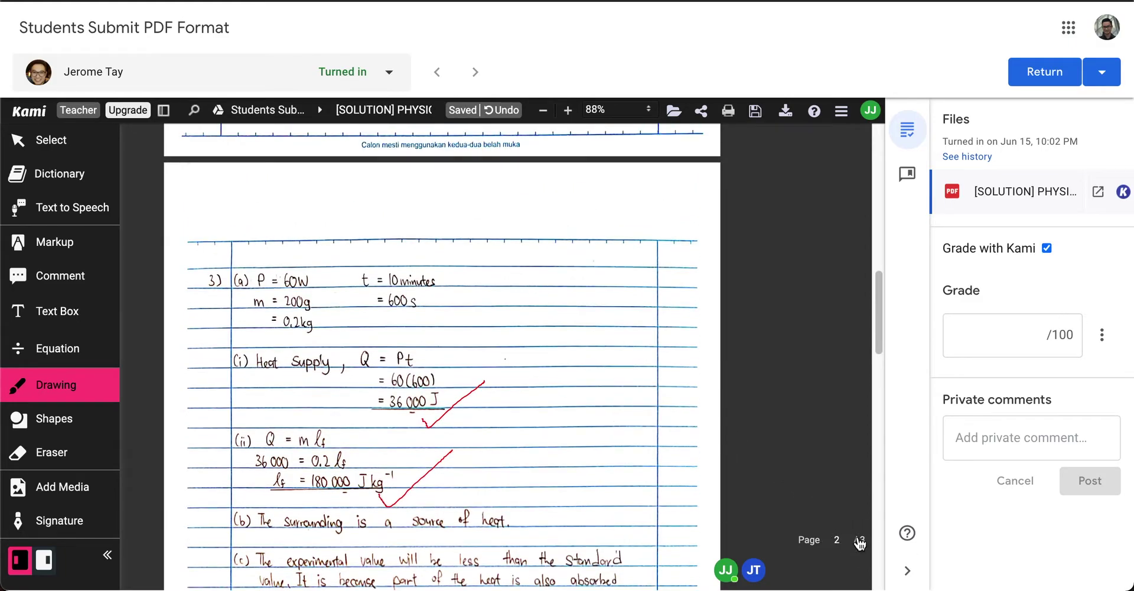
{"action": "scroll", "coordinate": [443, 438], "scroll_direction": "down", "scroll_amount": 6}
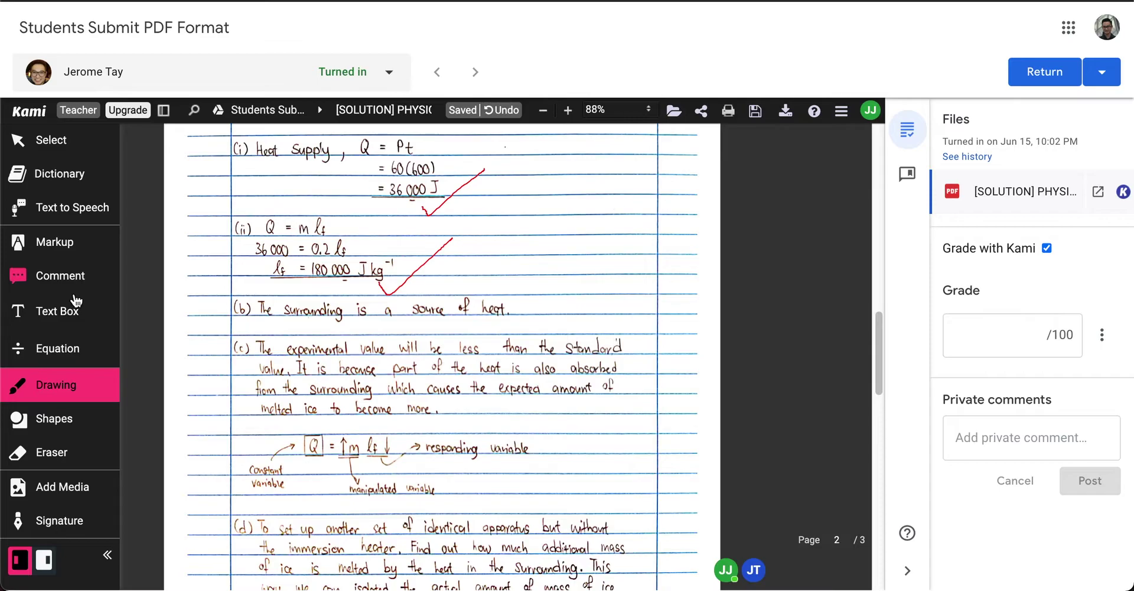
- Erase the ticks beside 36 000 J and 180 000 J kg⁻¹, draw red crosses, and open the save menu
{"action": "left_click", "coordinate": [82, 453]}
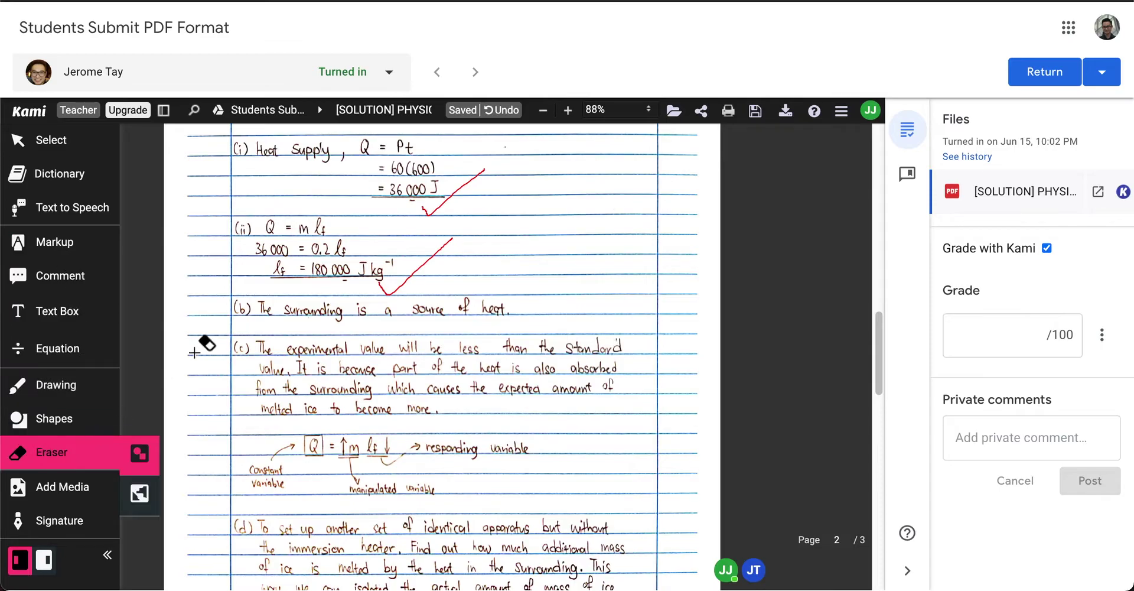
{"action": "left_click_drag", "start_coordinate": [401, 273], "coordinate": [430, 260]}
{"action": "left_click_drag", "start_coordinate": [450, 190], "coordinate": [427, 217]}
{"action": "left_click", "coordinate": [89, 385]}
{"action": "left_click", "coordinate": [139, 455]}
{"action": "left_click", "coordinate": [146, 456]}
{"action": "mouse_move", "coordinate": [476, 183]}
{"action": "left_mouse_down"}
{"action": "mouse_move", "coordinate": [449, 227]}
{"action": "mouse_move", "coordinate": [476, 230]}
{"action": "mouse_move", "coordinate": [412, 293]}
{"action": "mouse_move", "coordinate": [443, 292]}
{"action": "left_mouse_up"}
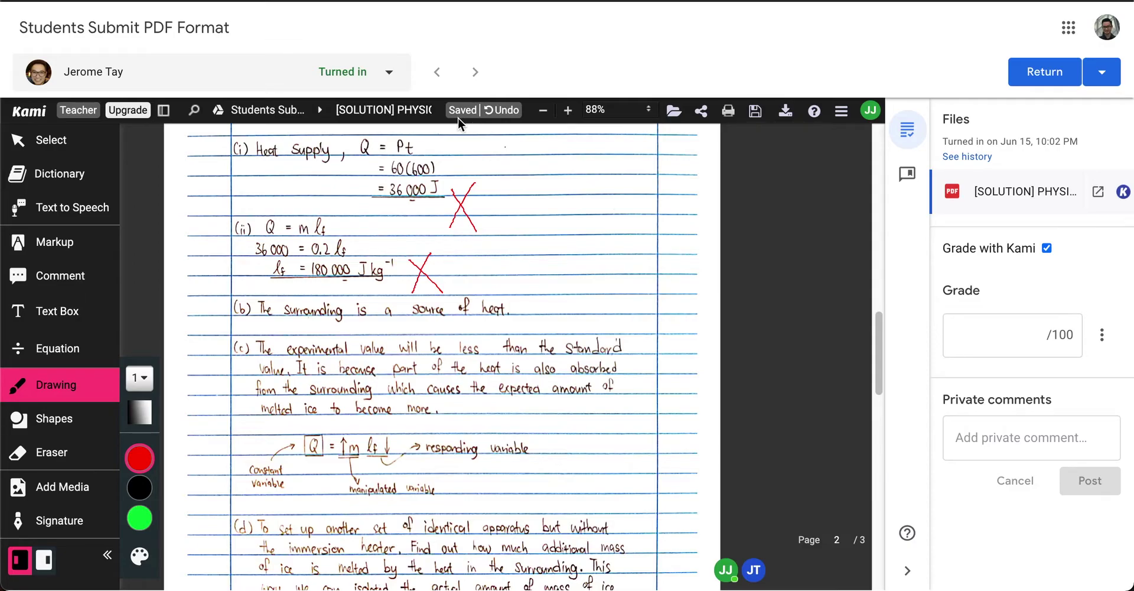
{"action": "left_click", "coordinate": [755, 113]}
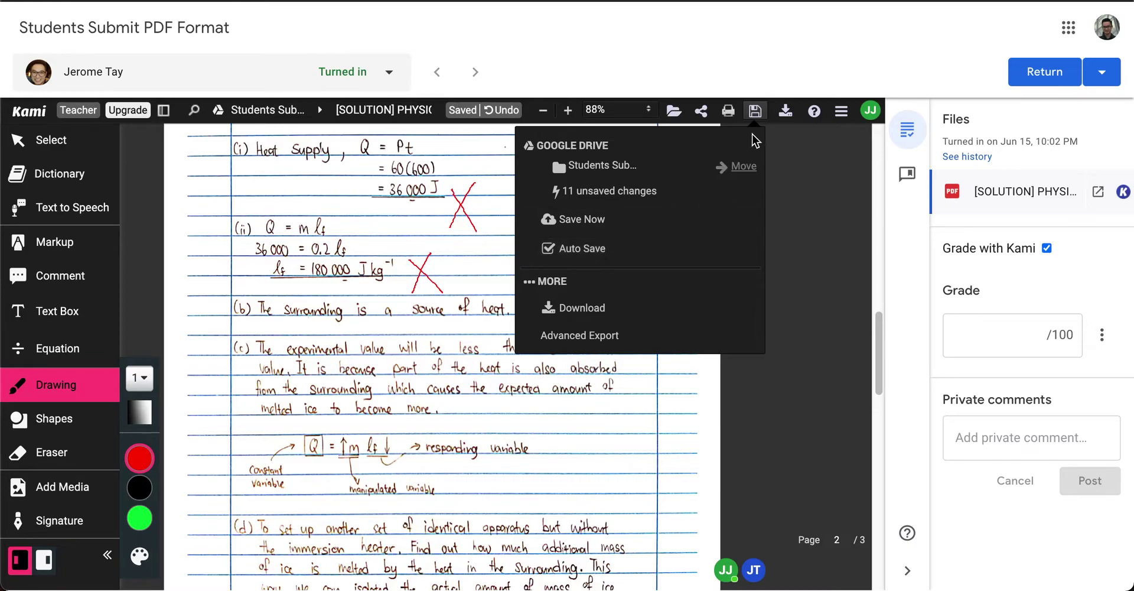
- Close the save menu and enter a grade of 90 out of 100
{"action": "left_click", "coordinate": [755, 111]}
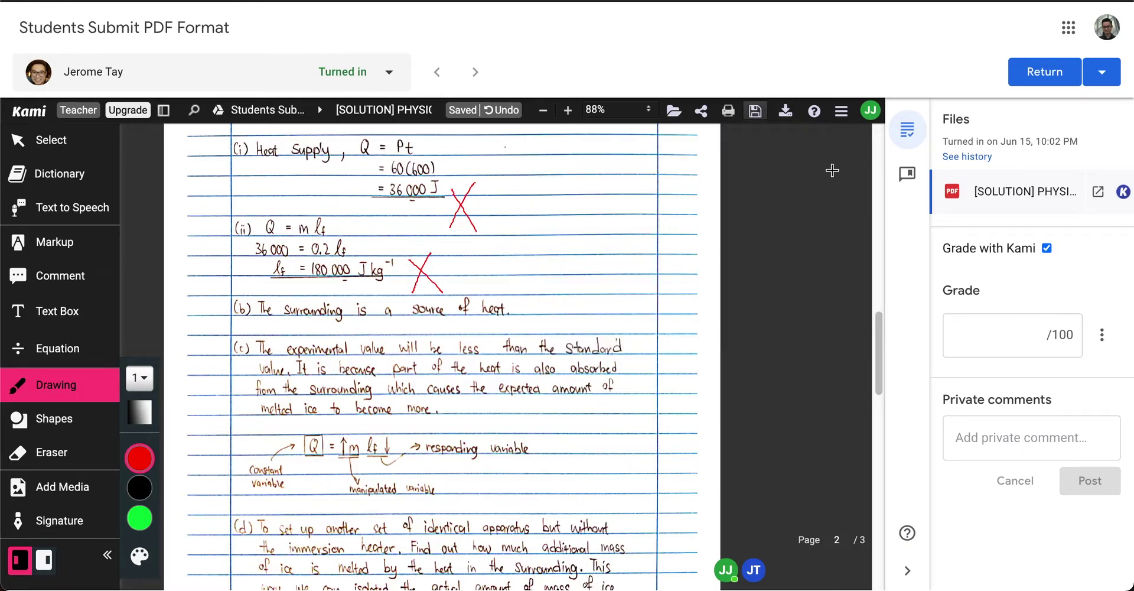
{"action": "left_click", "coordinate": [1012, 341]}
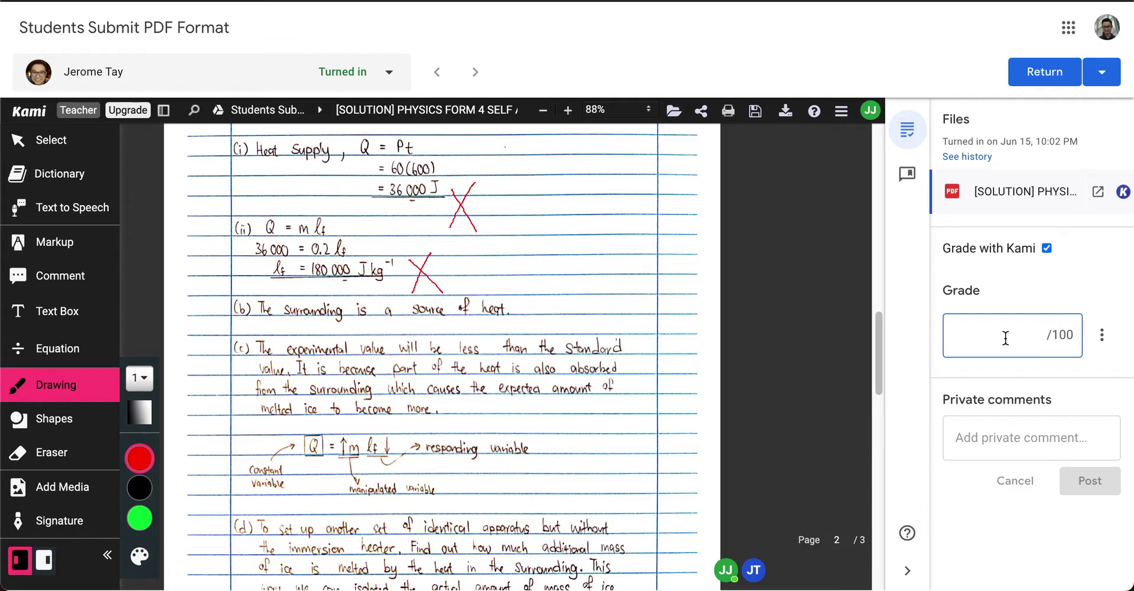
{"action": "type", "text": "90"}
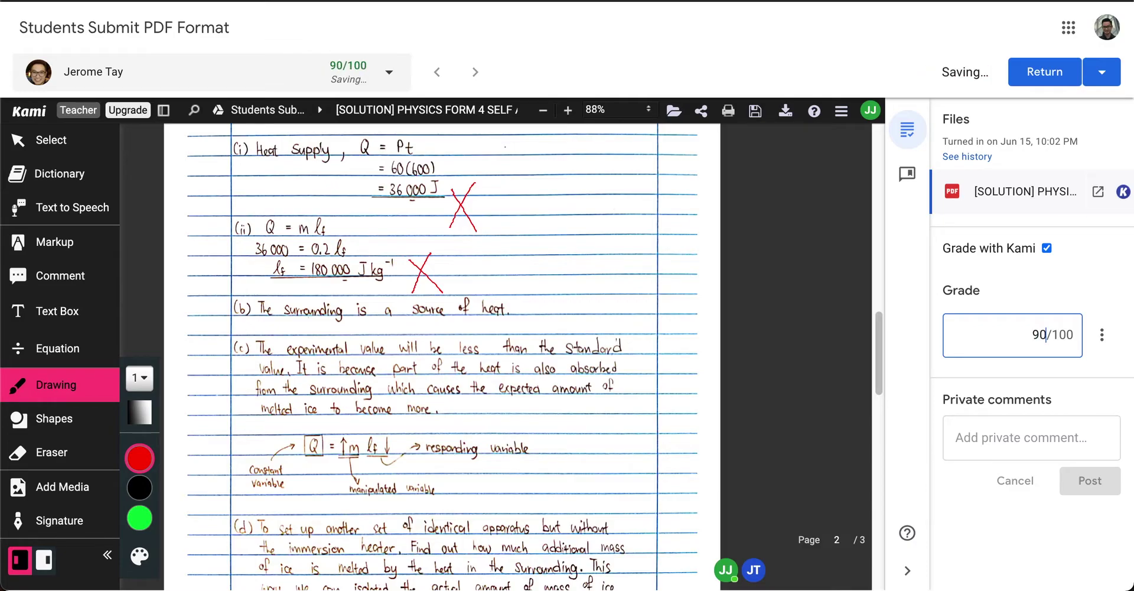
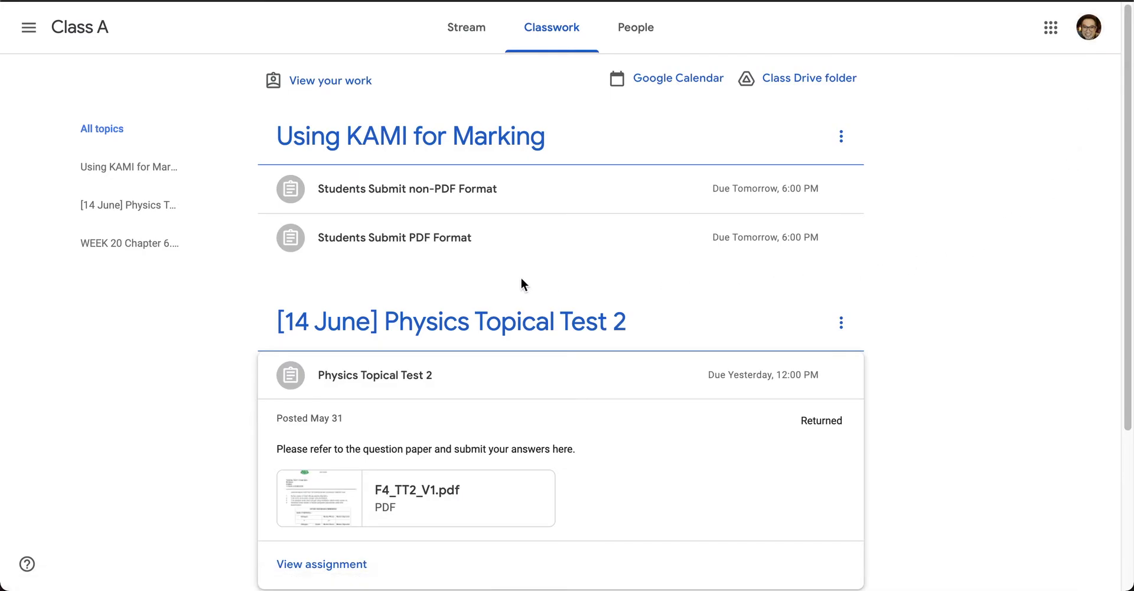
- Open the Students Submit PDF Format assignment and preview the submitted [SOLUTION] PHYSICS FORM 4 SELF ASSESS 4.3.pdf
{"action": "left_click", "coordinate": [367, 247]}
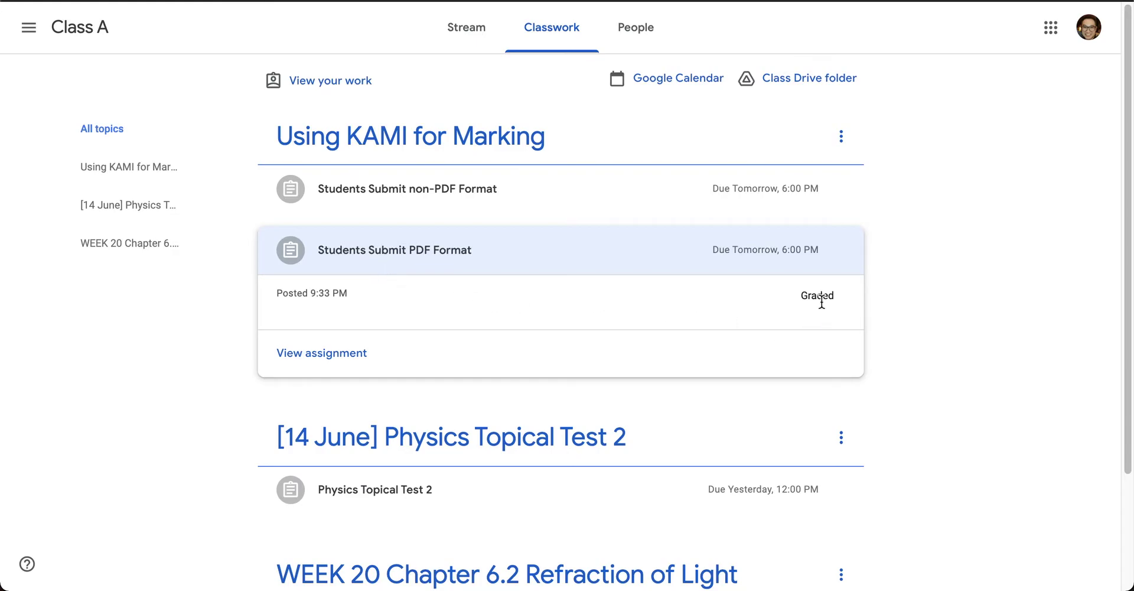
{"action": "left_click", "coordinate": [319, 354]}
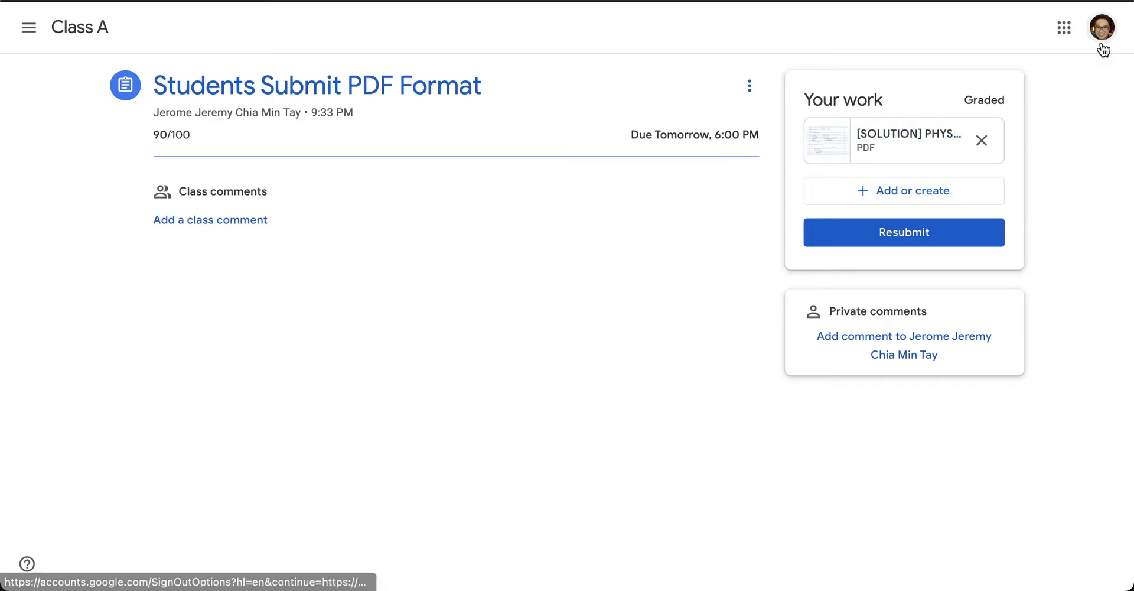
{"action": "left_click", "coordinate": [838, 153]}
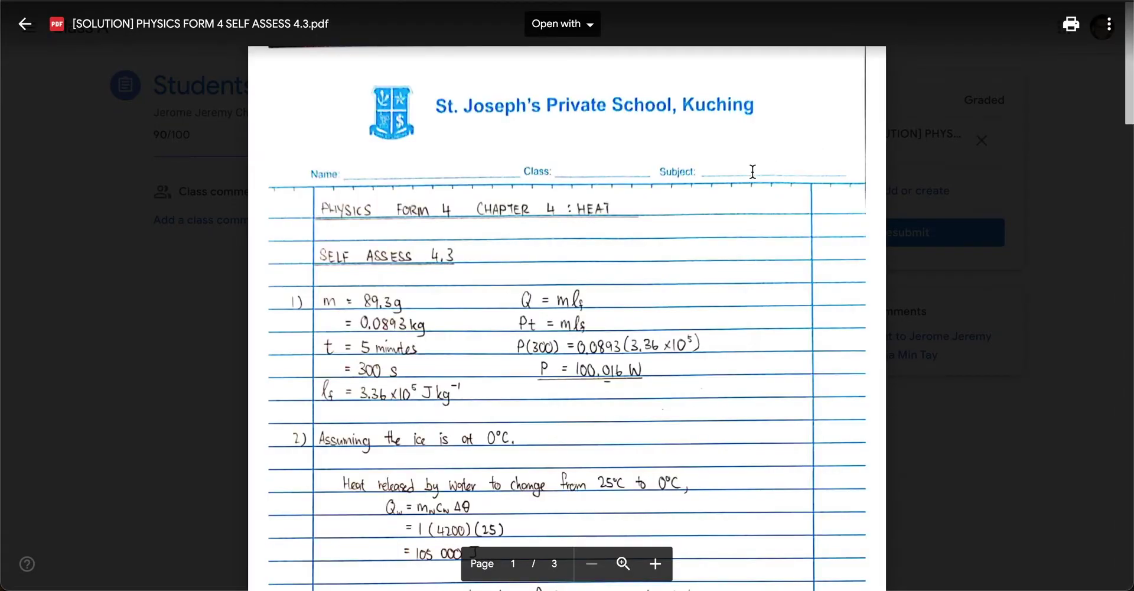
{"action": "scroll", "coordinate": [689, 233], "scroll_direction": "down", "scroll_amount": 6}
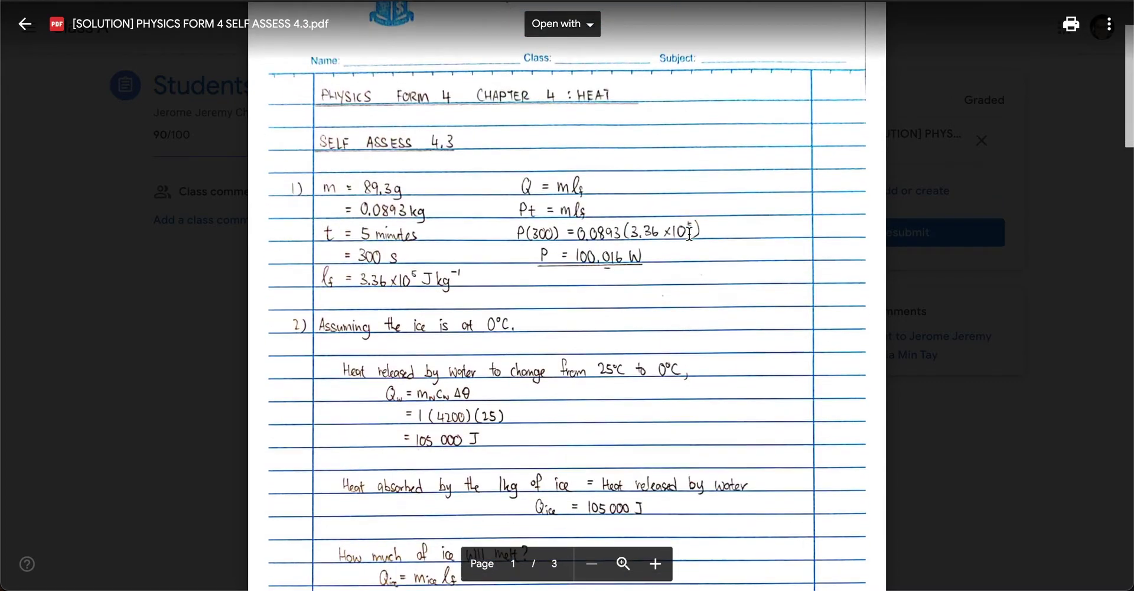
{"action": "scroll", "coordinate": [689, 233], "scroll_direction": "down", "scroll_amount": 5}
{"action": "scroll", "coordinate": [689, 234], "scroll_direction": "up", "scroll_amount": 6}
{"action": "scroll", "coordinate": [689, 234], "scroll_direction": "up", "scroll_amount": 5}
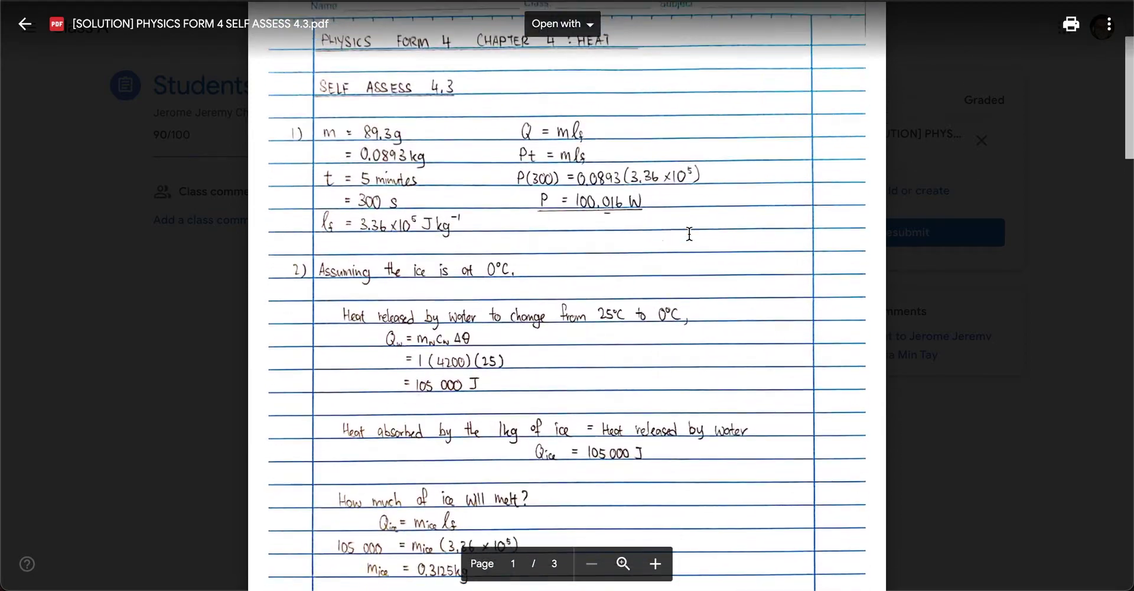
{"action": "scroll", "coordinate": [689, 234], "scroll_direction": "down", "scroll_amount": 10}
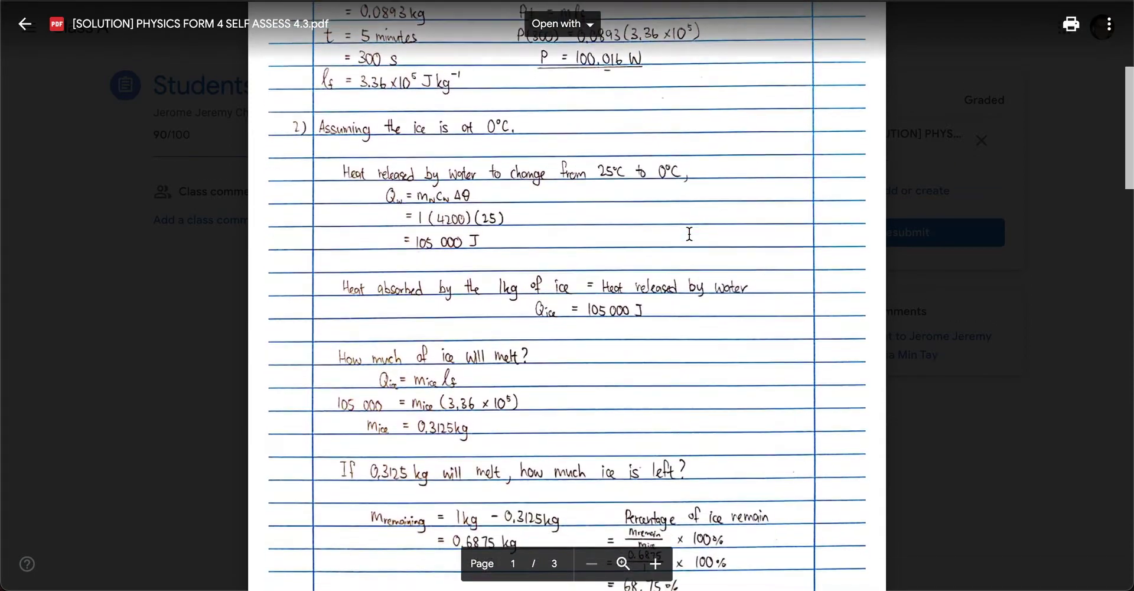
{"action": "scroll", "coordinate": [690, 233], "scroll_direction": "up", "scroll_amount": 10}
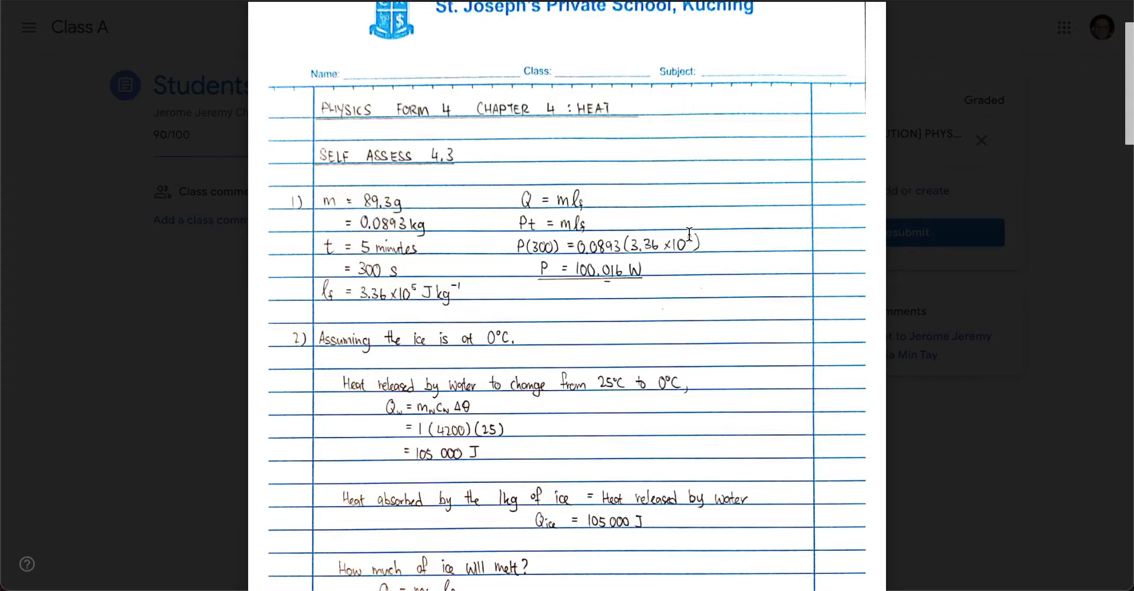
- Copy the marked Kami document's share link and post it as a private comment to the student
{"action": "left_click", "coordinate": [1008, 452]}
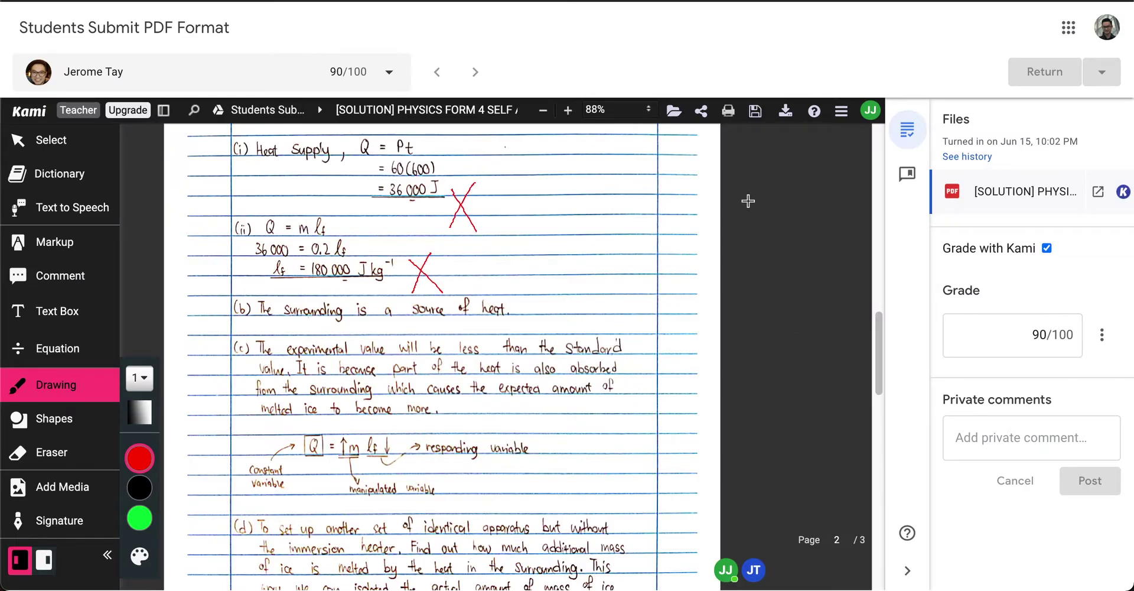
{"action": "left_click", "coordinate": [701, 112]}
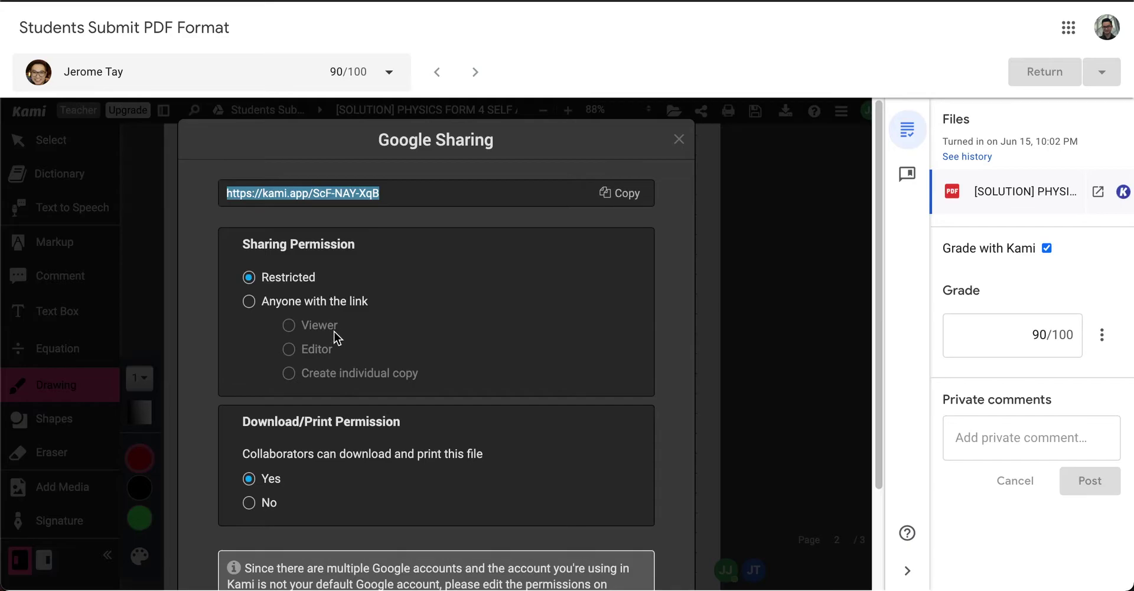
{"action": "left_click", "coordinate": [625, 203]}
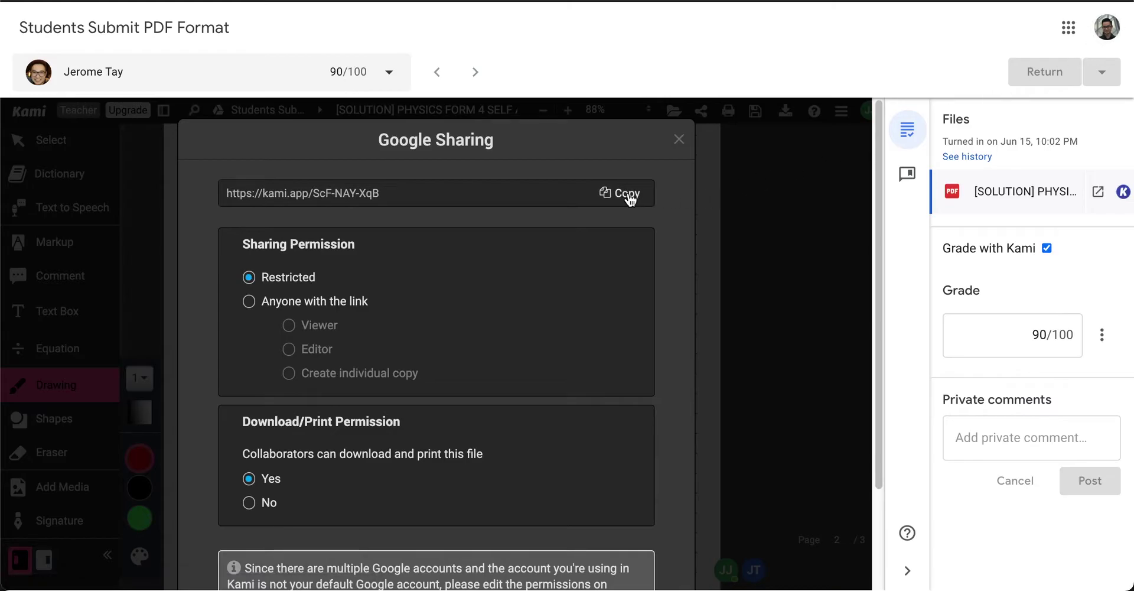
{"action": "left_click", "coordinate": [1007, 444]}
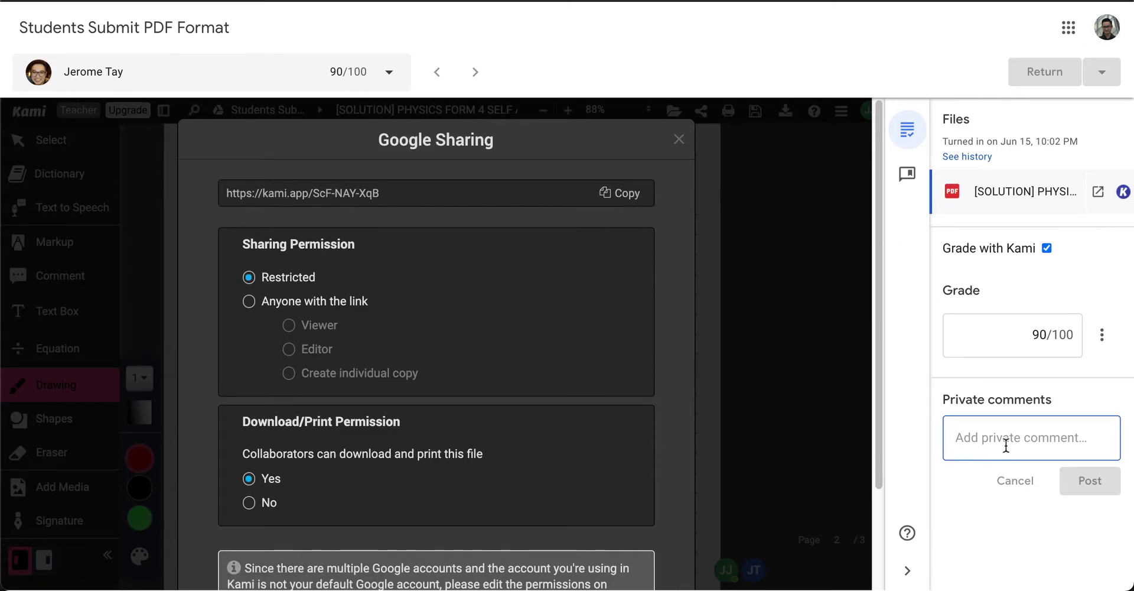
{"action": "key", "text": "ctrl+v"}
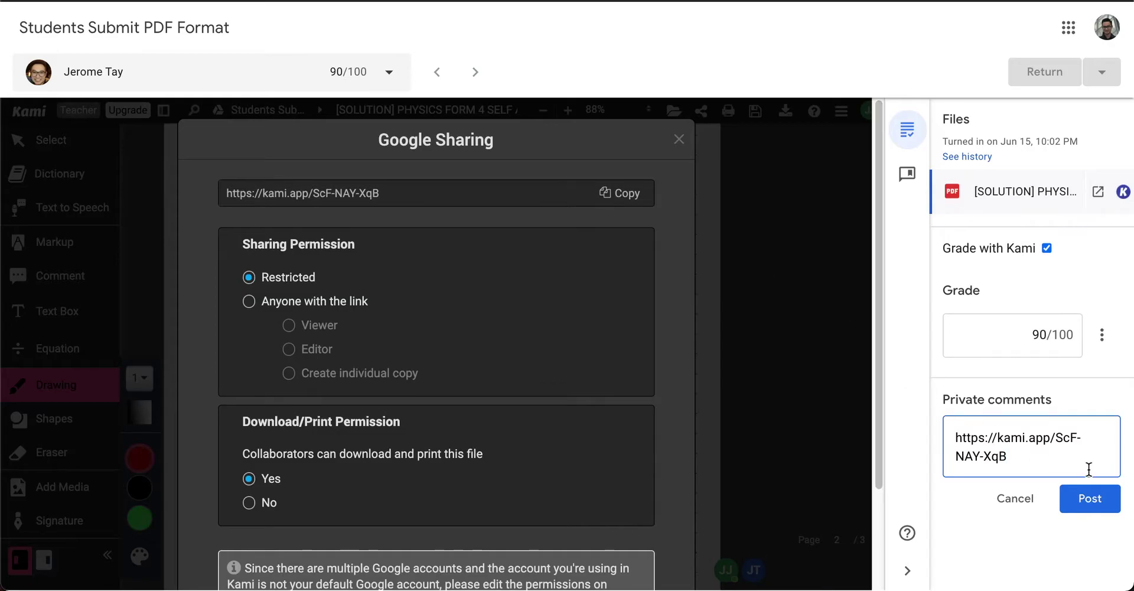
{"action": "left_click", "coordinate": [1090, 498]}
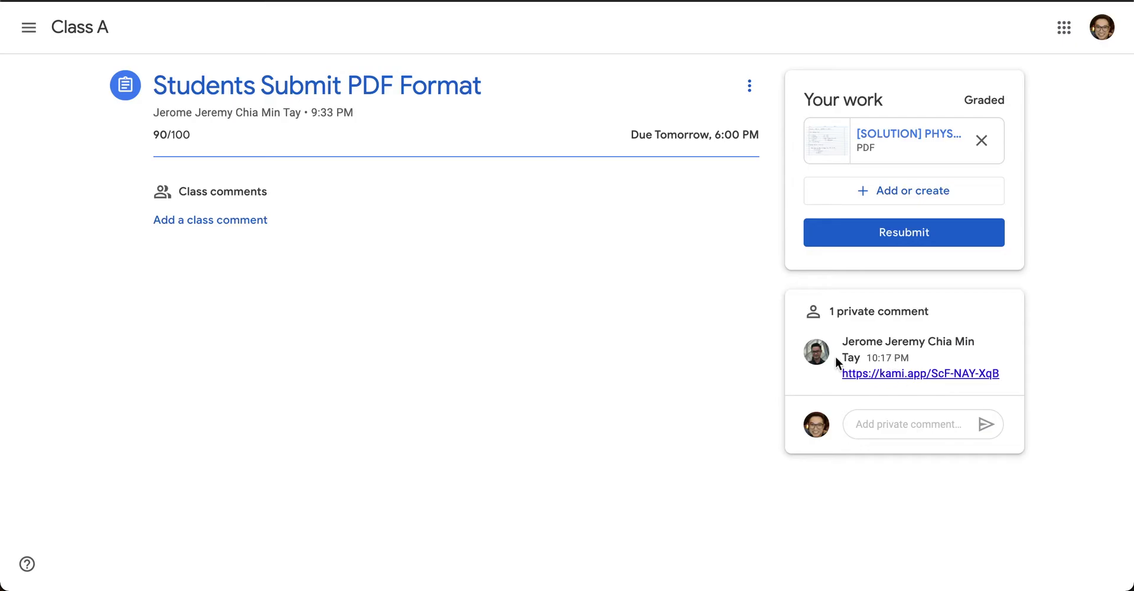
- Preview the attached solution PDF briefly, then close the preview
{"action": "left_click", "coordinate": [855, 132]}
{"action": "scroll", "coordinate": [581, 259], "scroll_direction": "down", "scroll_amount": 3}
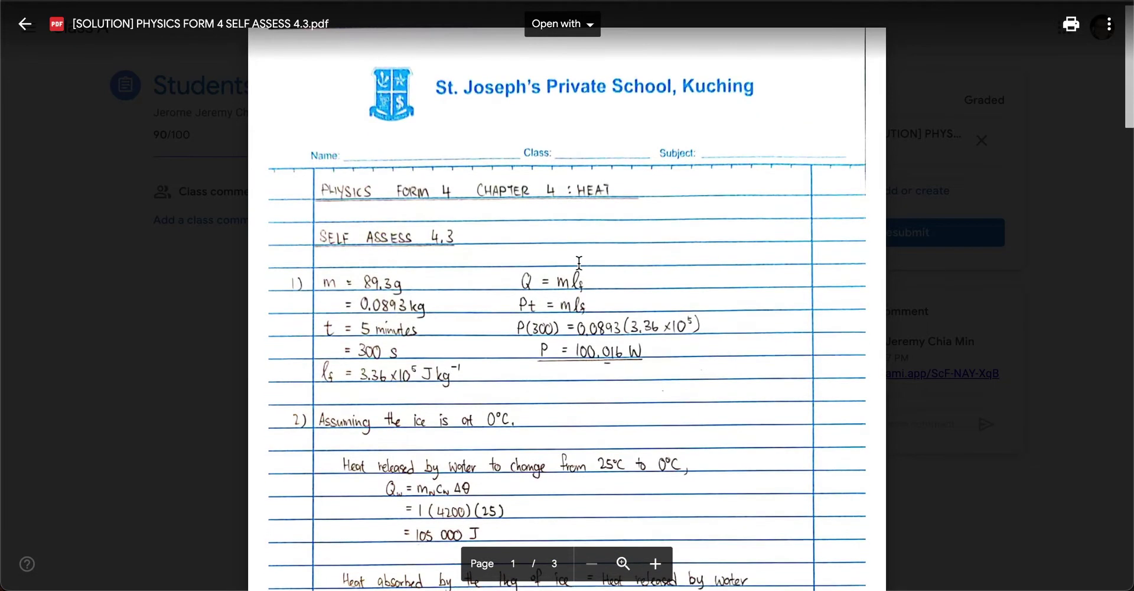
{"action": "scroll", "coordinate": [584, 259], "scroll_direction": "up", "scroll_amount": 3}
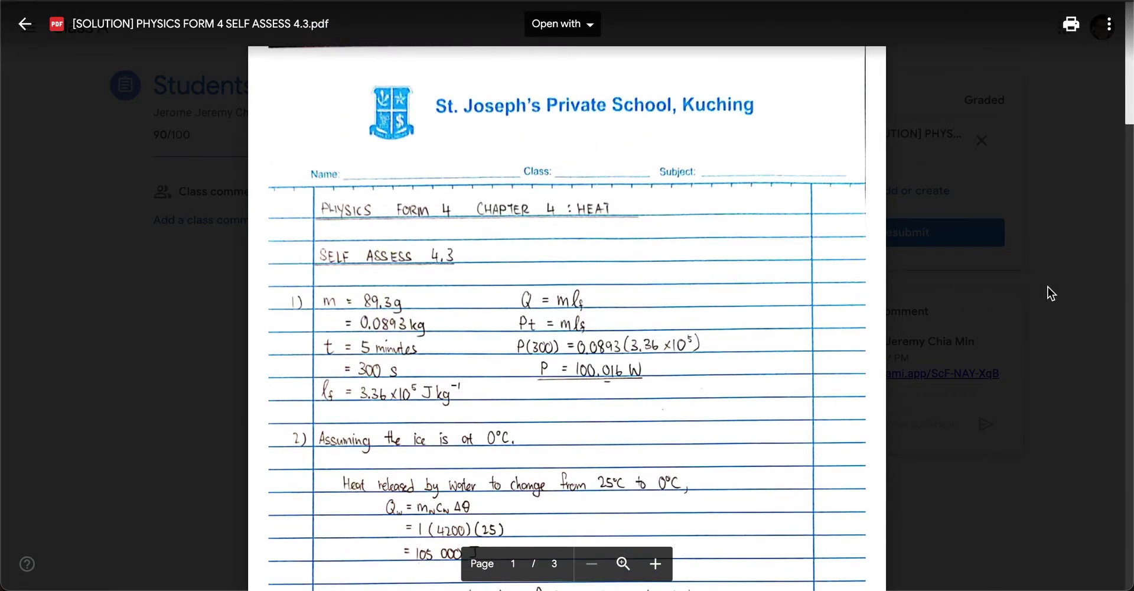
{"action": "left_click", "coordinate": [1048, 292]}
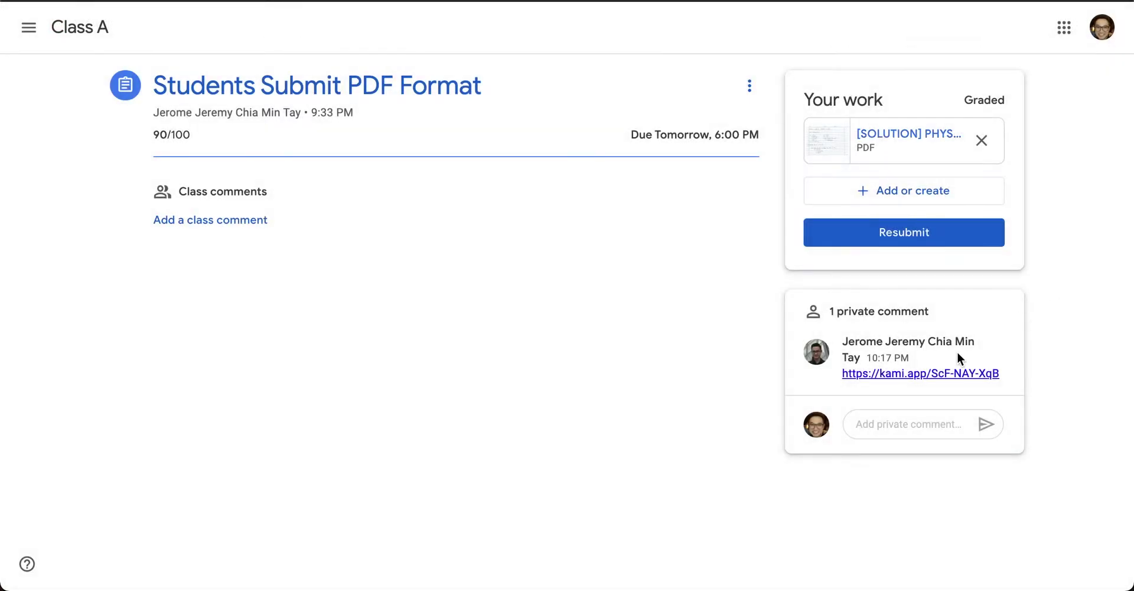
- Open the shared Kami link, sign in with Google, then log out of Kami
{"action": "left_click", "coordinate": [919, 375]}
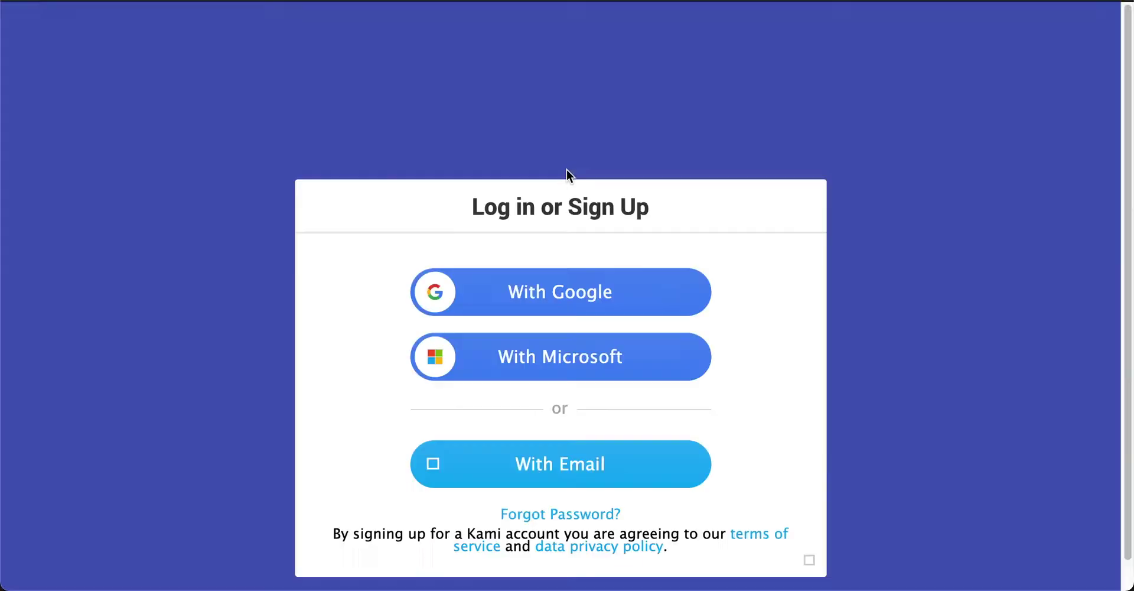
{"action": "left_click", "coordinate": [550, 290]}
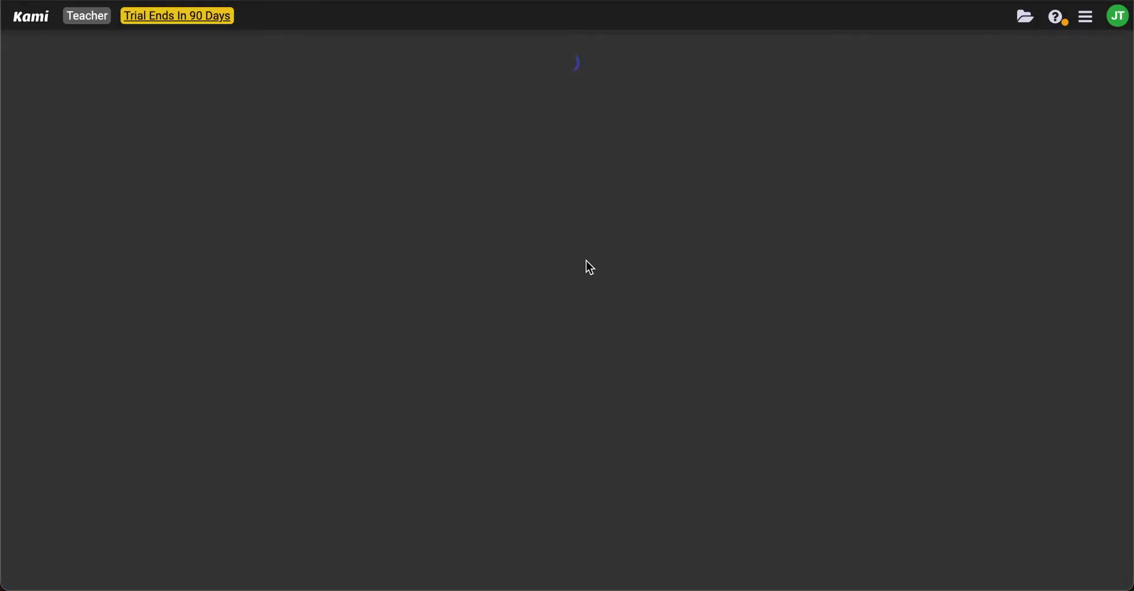
{"action": "left_click", "coordinate": [1114, 16]}
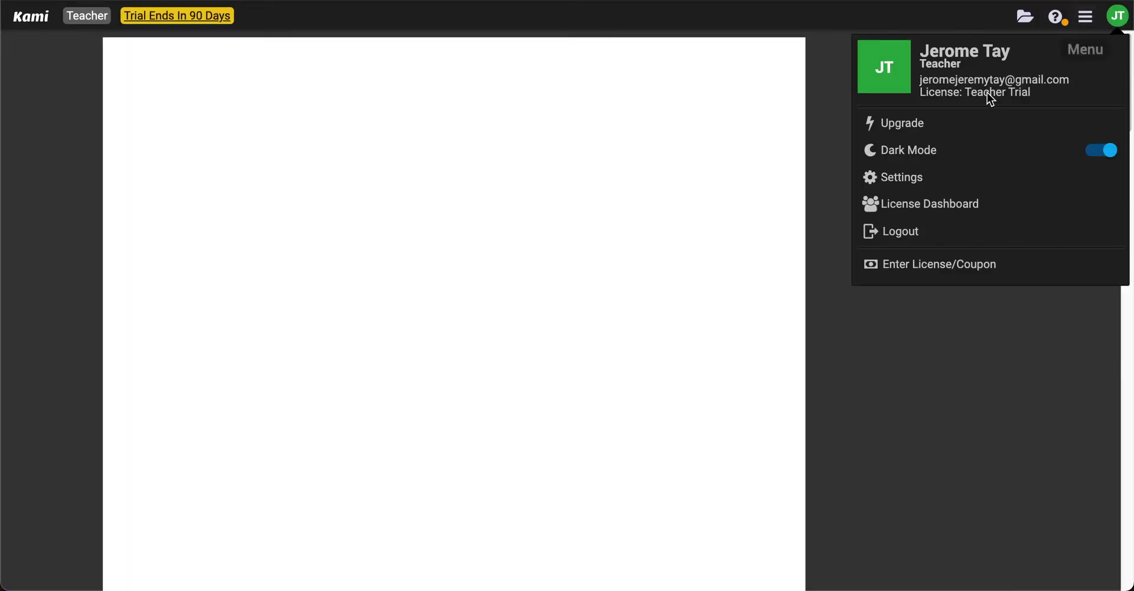
{"action": "left_click", "coordinate": [908, 231]}
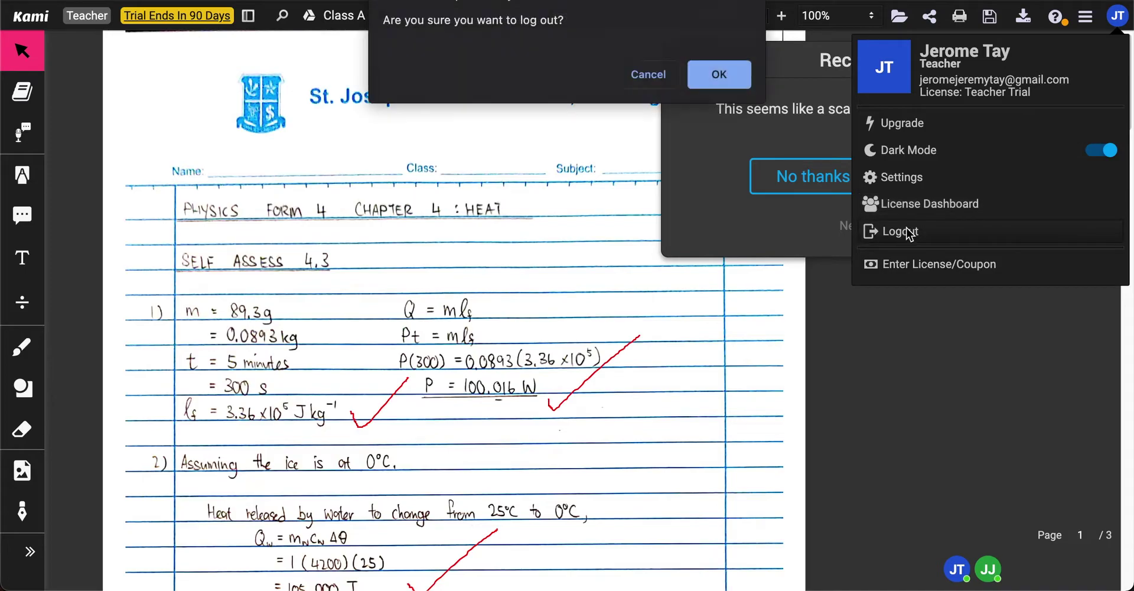
{"action": "left_click", "coordinate": [715, 75]}
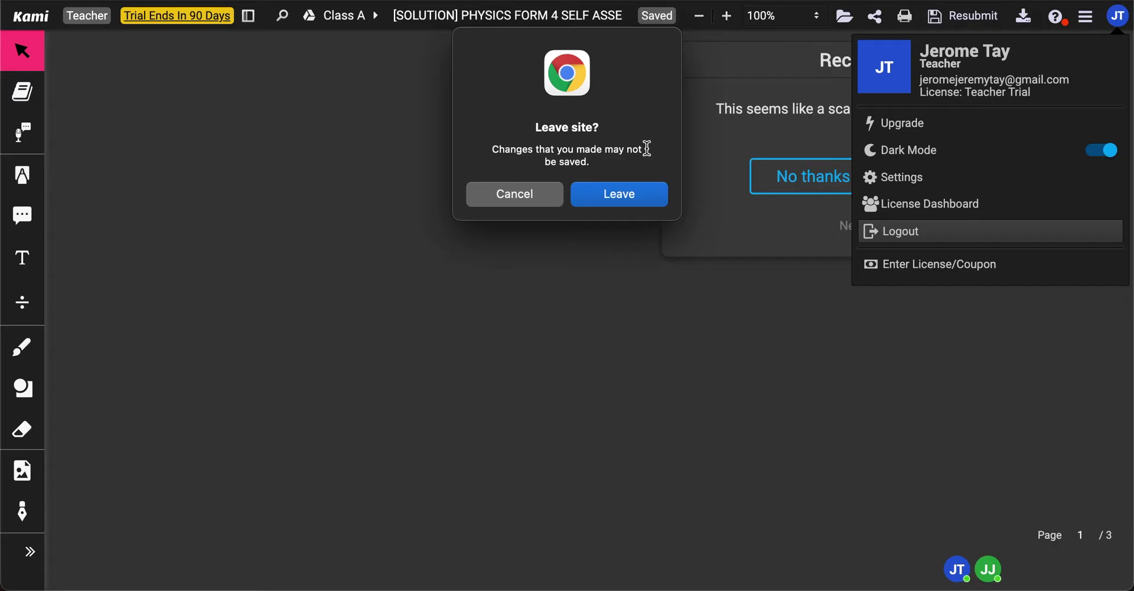
{"action": "left_click", "coordinate": [514, 195]}
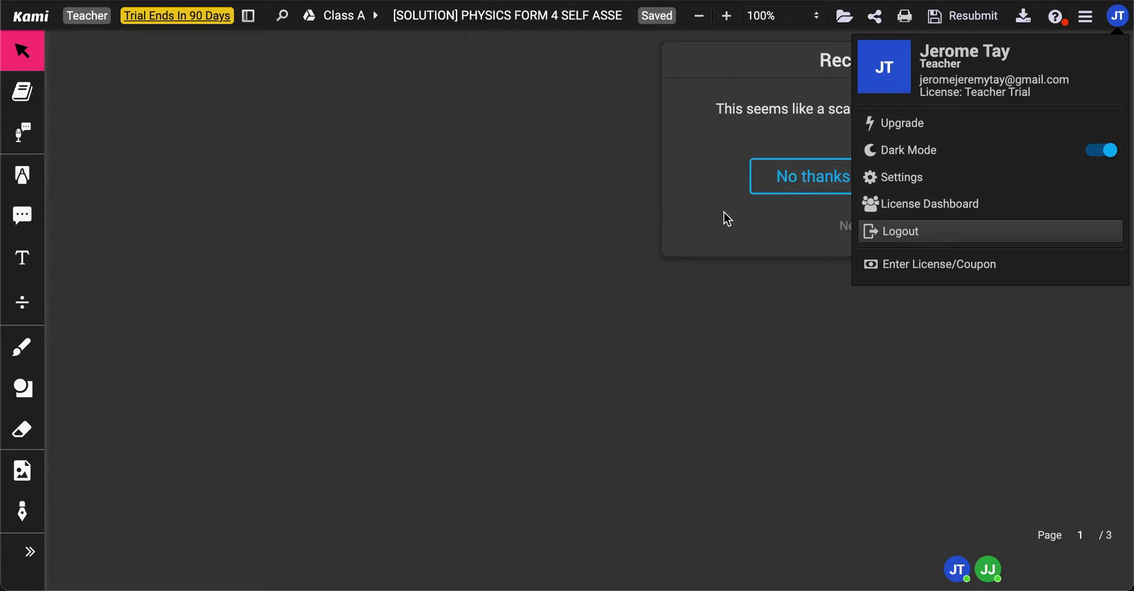
- Decline text recognition, close the Kami tab, and reopen the kami.app link from the comment
{"action": "left_click", "coordinate": [837, 186]}
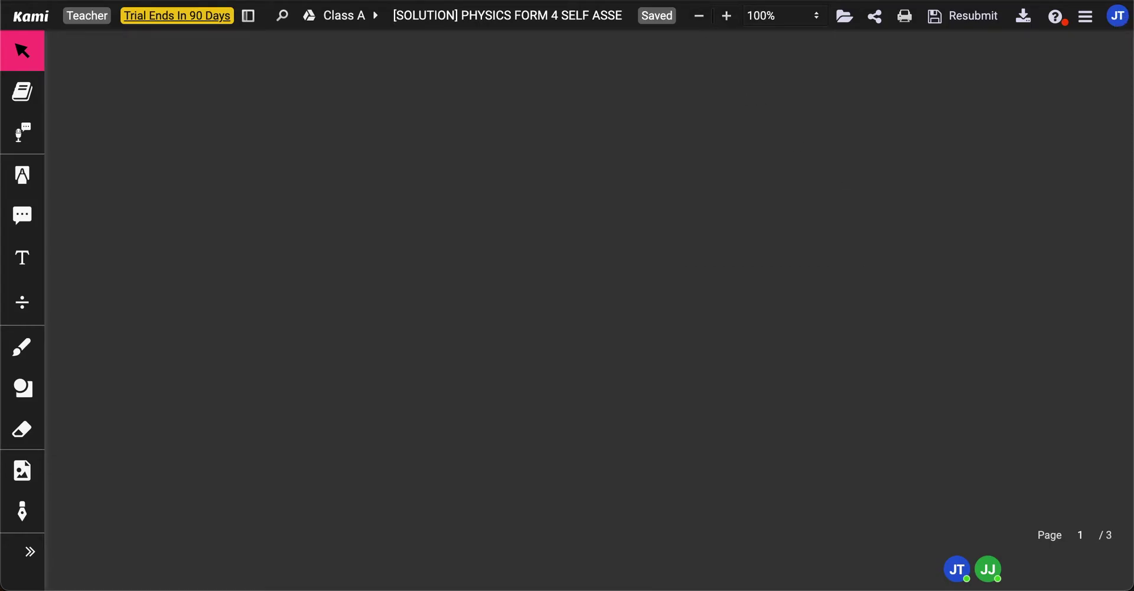
{"action": "key", "text": "super+w"}
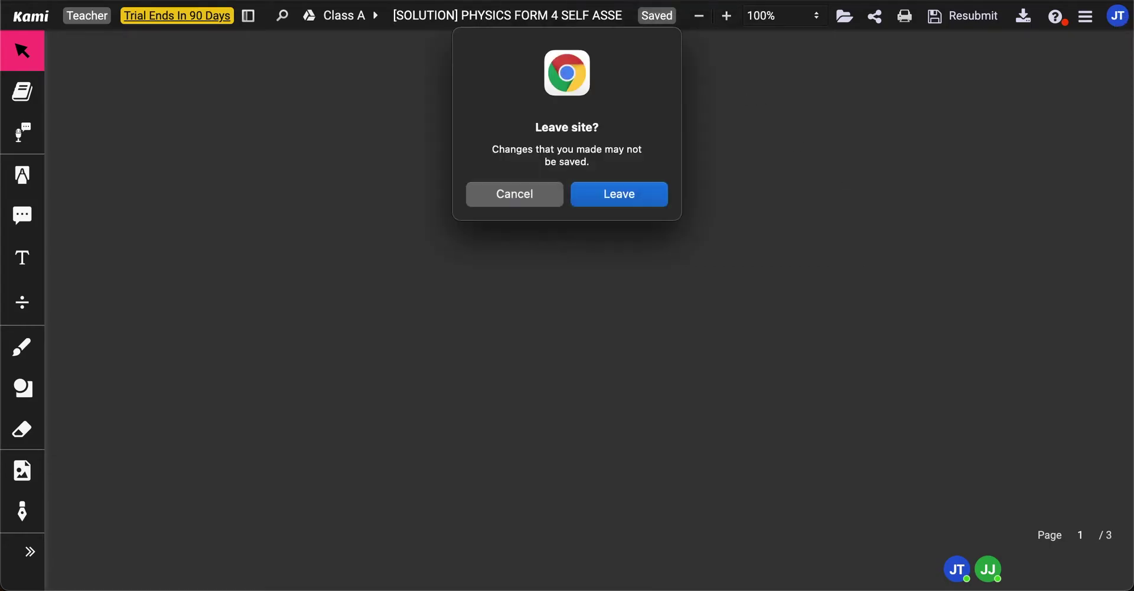
{"action": "left_click", "coordinate": [620, 193]}
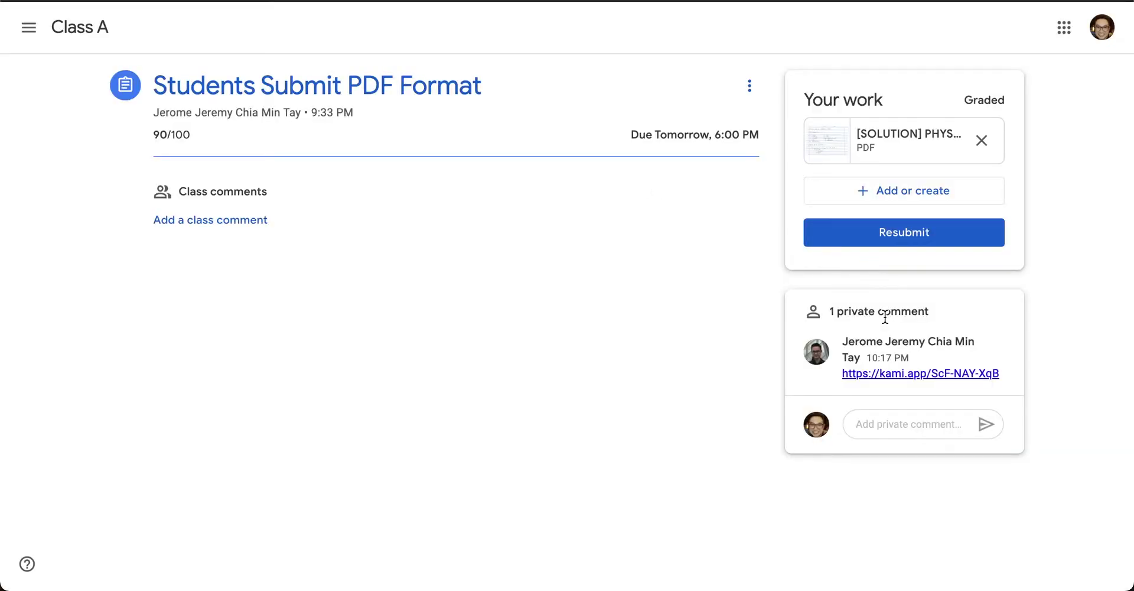
{"action": "left_click", "coordinate": [886, 376]}
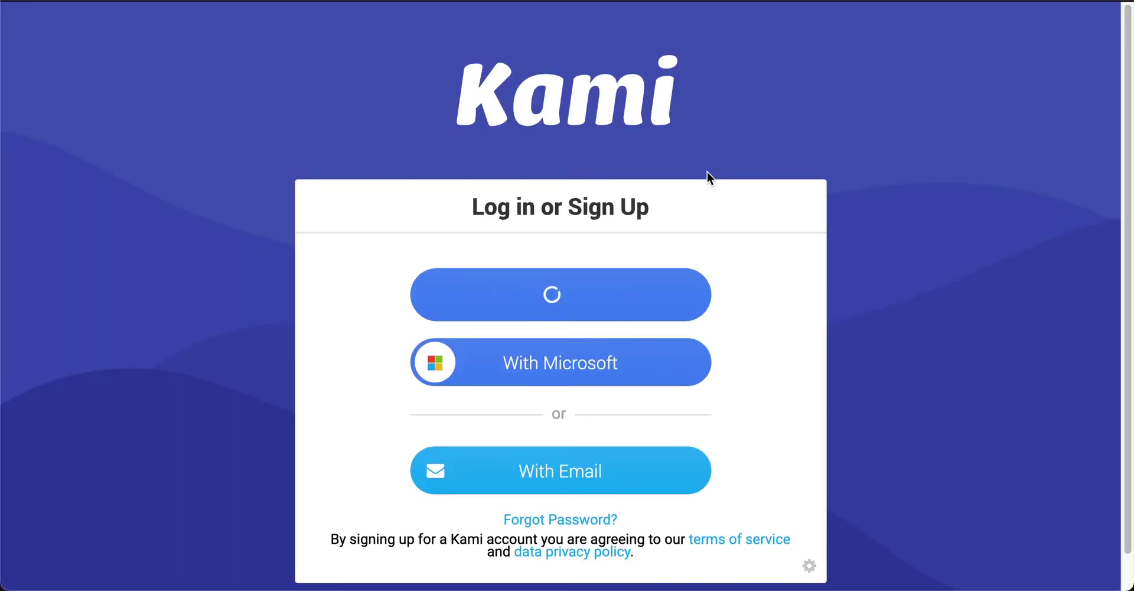
- Sign in to Kami with Google and scroll through the marked solution PDF's pages
{"action": "left_click", "coordinate": [551, 291]}
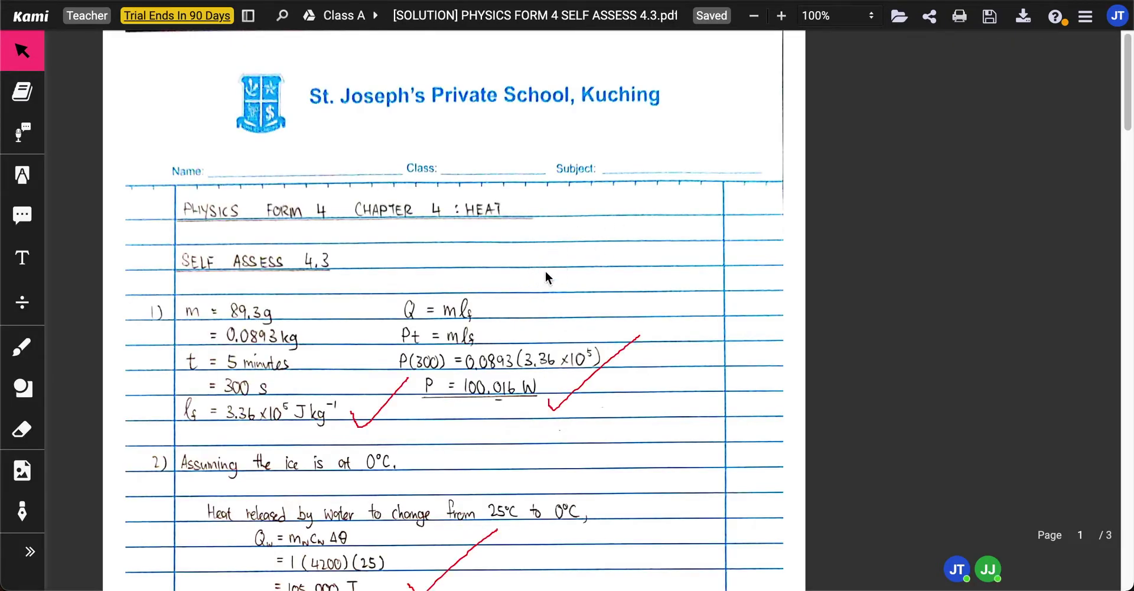
{"action": "scroll", "coordinate": [532, 301], "scroll_direction": "down", "scroll_amount": 3}
{"action": "scroll", "coordinate": [494, 322], "scroll_direction": "down", "scroll_amount": 15}
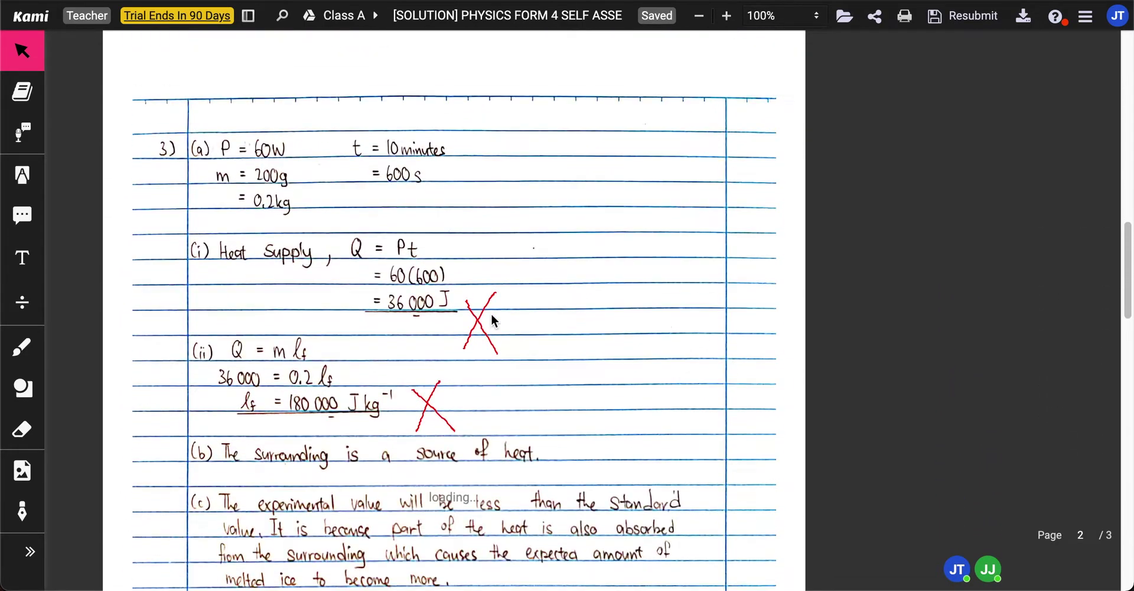
{"action": "scroll", "coordinate": [490, 313], "scroll_direction": "down", "scroll_amount": 2}
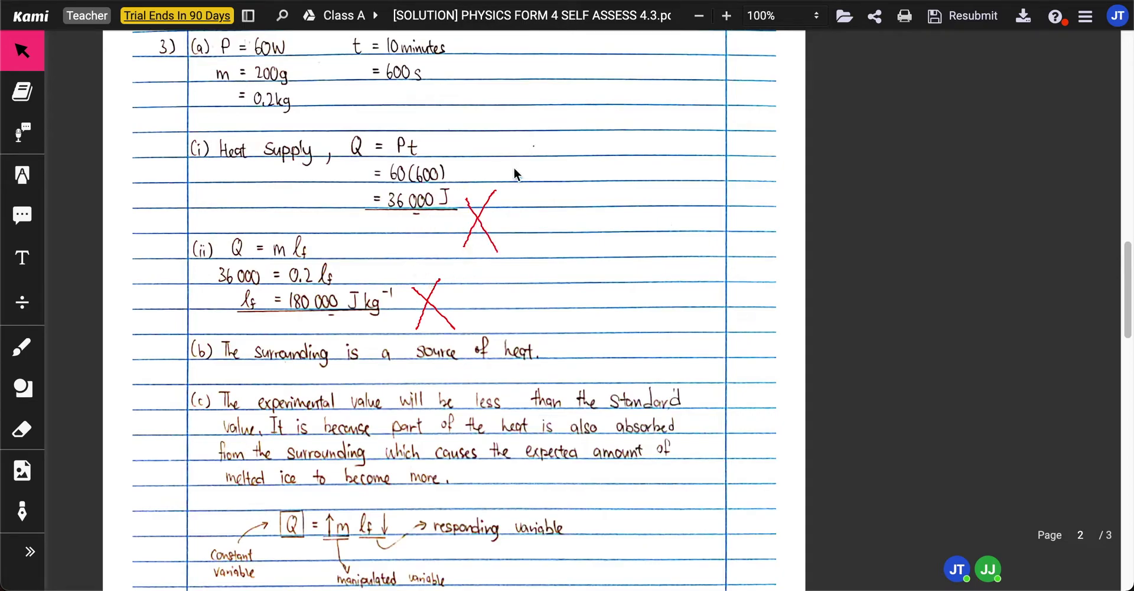
{"action": "scroll", "coordinate": [534, 238], "scroll_direction": "up", "scroll_amount": 20}
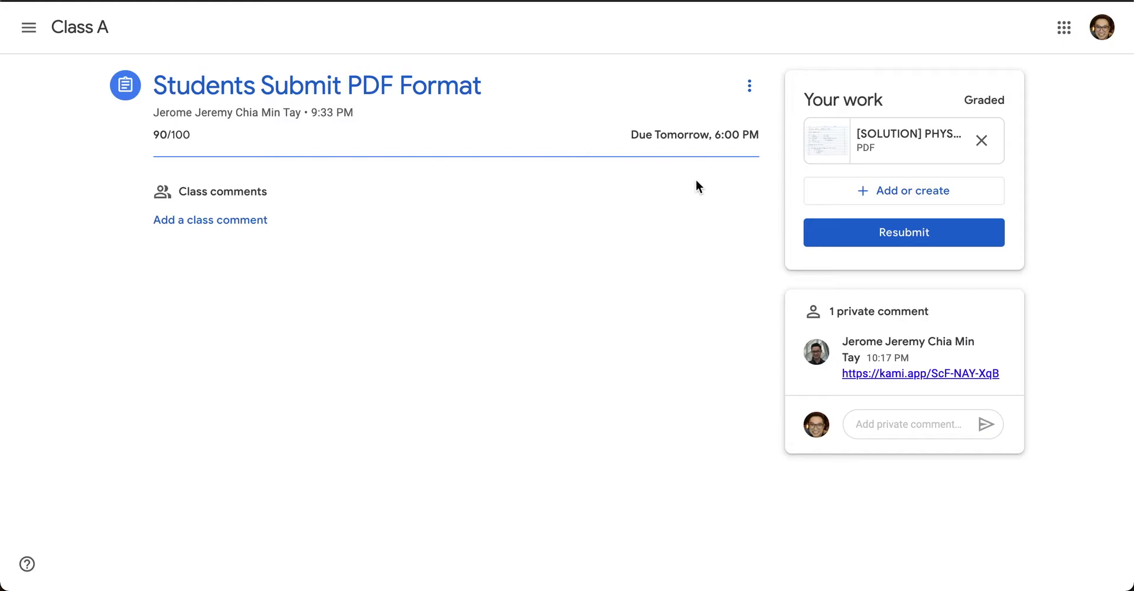
{"action": "left_click", "coordinate": [840, 145]}
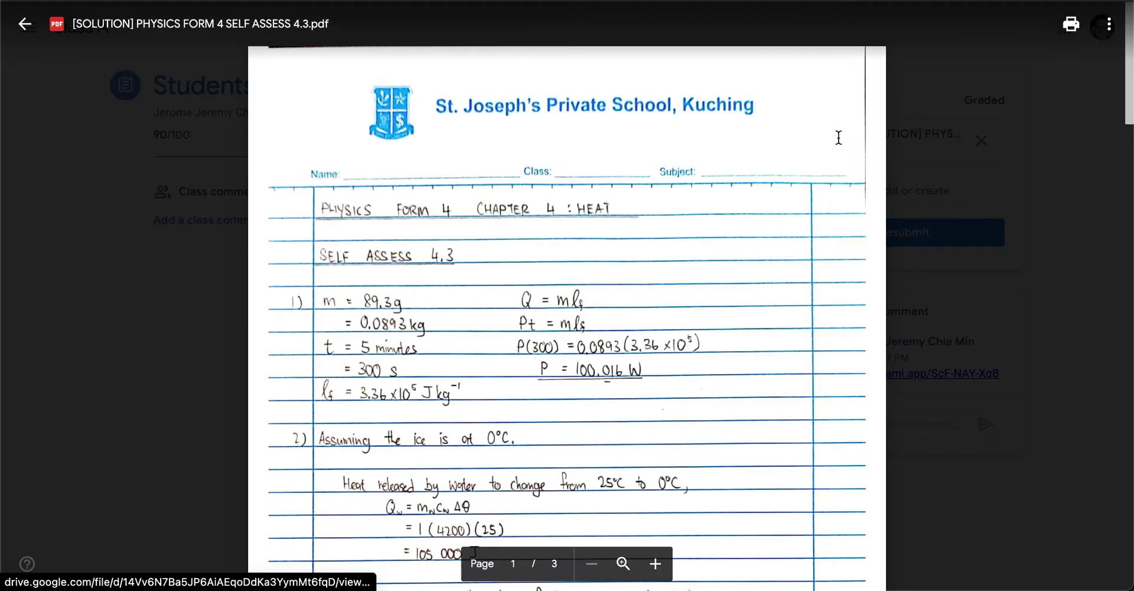
{"action": "scroll", "coordinate": [606, 296], "scroll_direction": "down", "scroll_amount": 1}
{"action": "scroll", "coordinate": [606, 295], "scroll_direction": "down", "scroll_amount": 5}
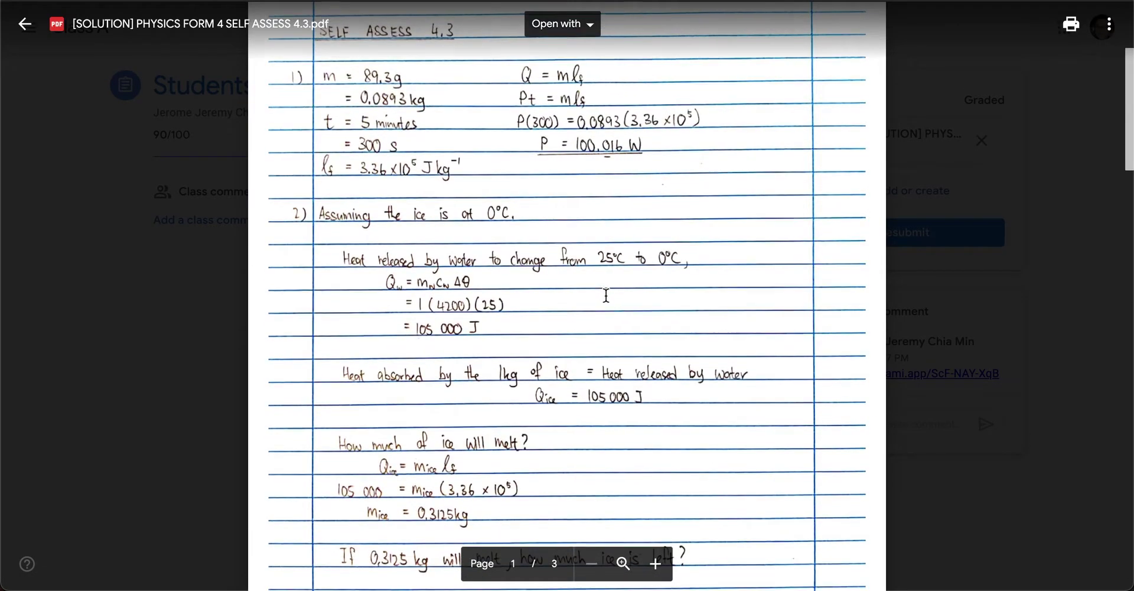
{"action": "left_click", "coordinate": [25, 24]}
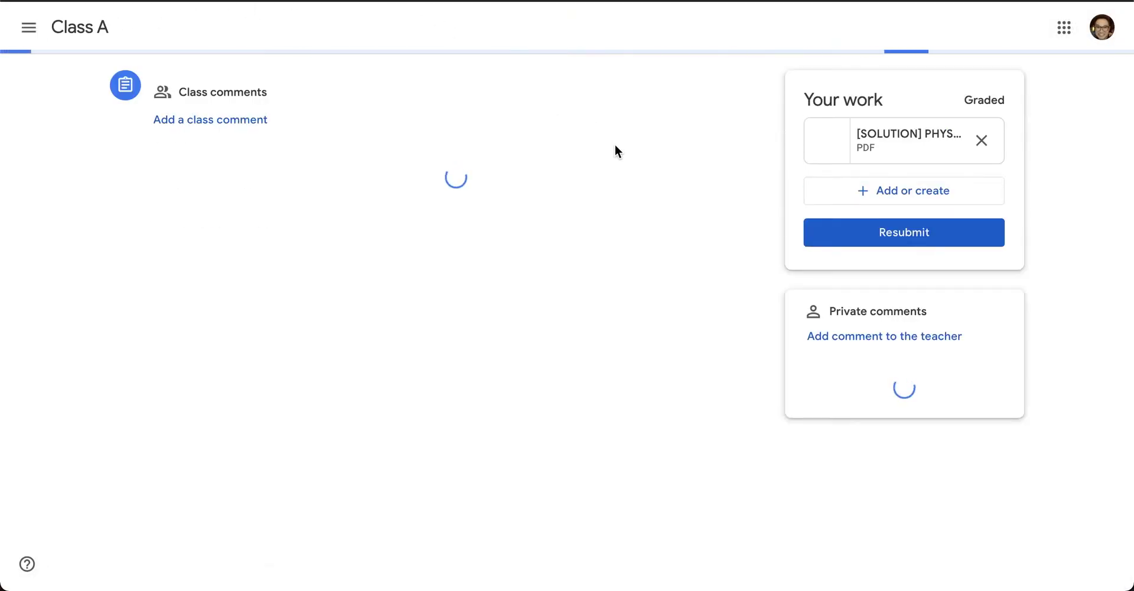
{"action": "left_click", "coordinate": [838, 151]}
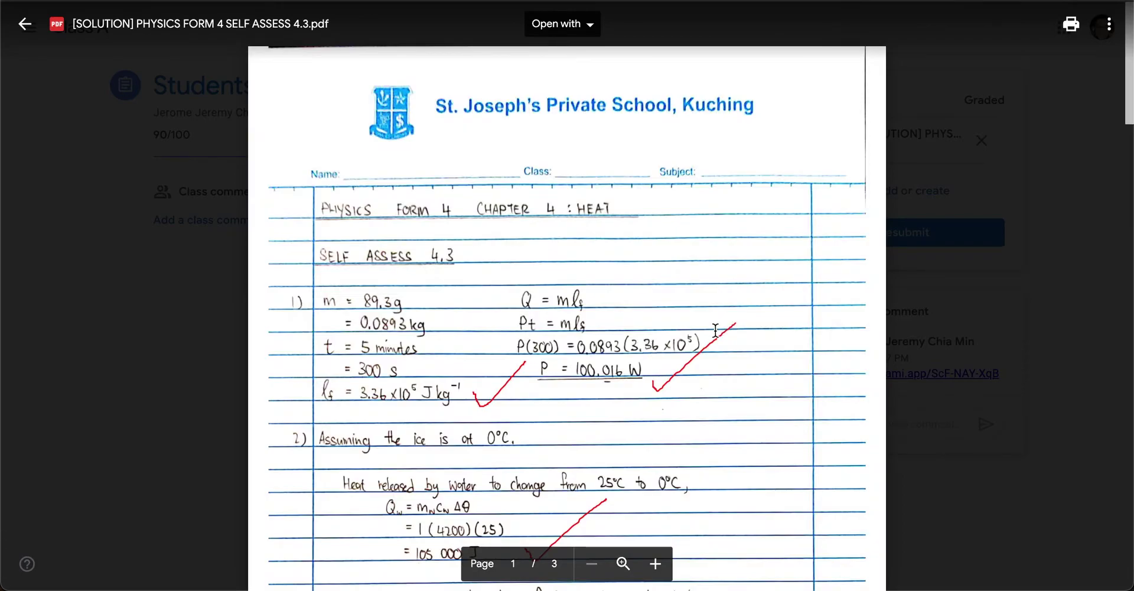
{"action": "scroll", "coordinate": [659, 331], "scroll_direction": "down", "scroll_amount": 1}
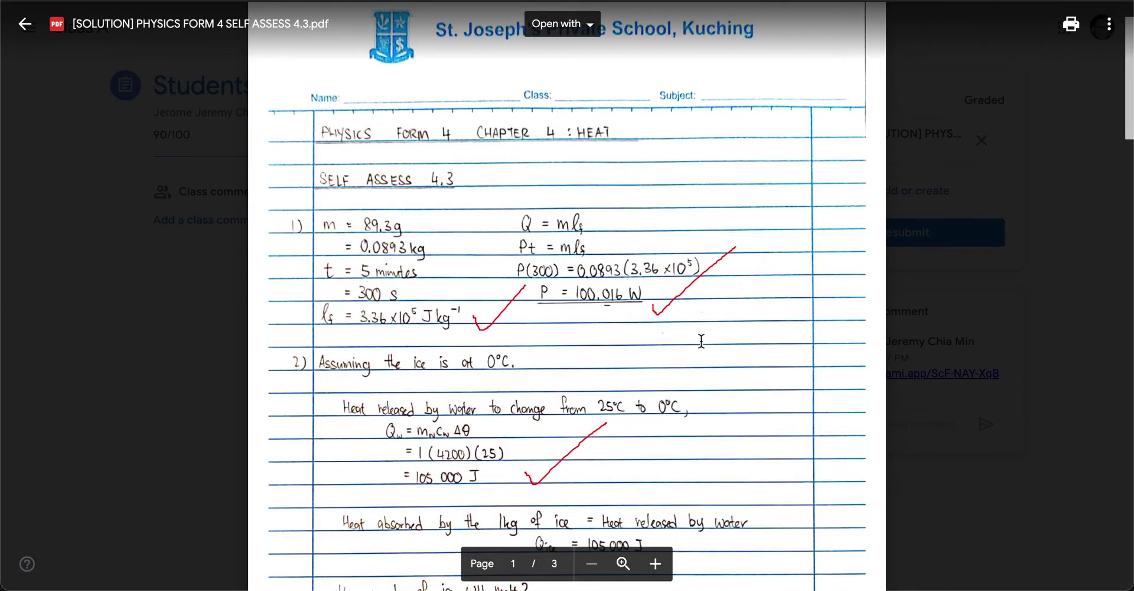
{"action": "scroll", "coordinate": [677, 351], "scroll_direction": "down", "scroll_amount": 1}
{"action": "scroll", "coordinate": [663, 349], "scroll_direction": "down", "scroll_amount": 10}
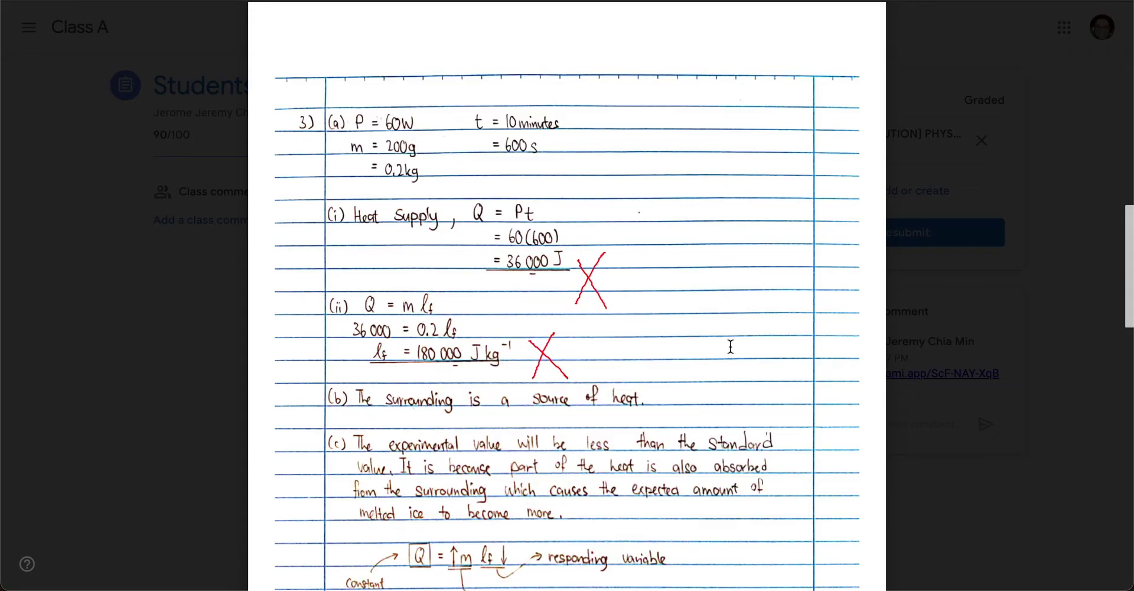
{"action": "left_click", "coordinate": [1037, 476]}
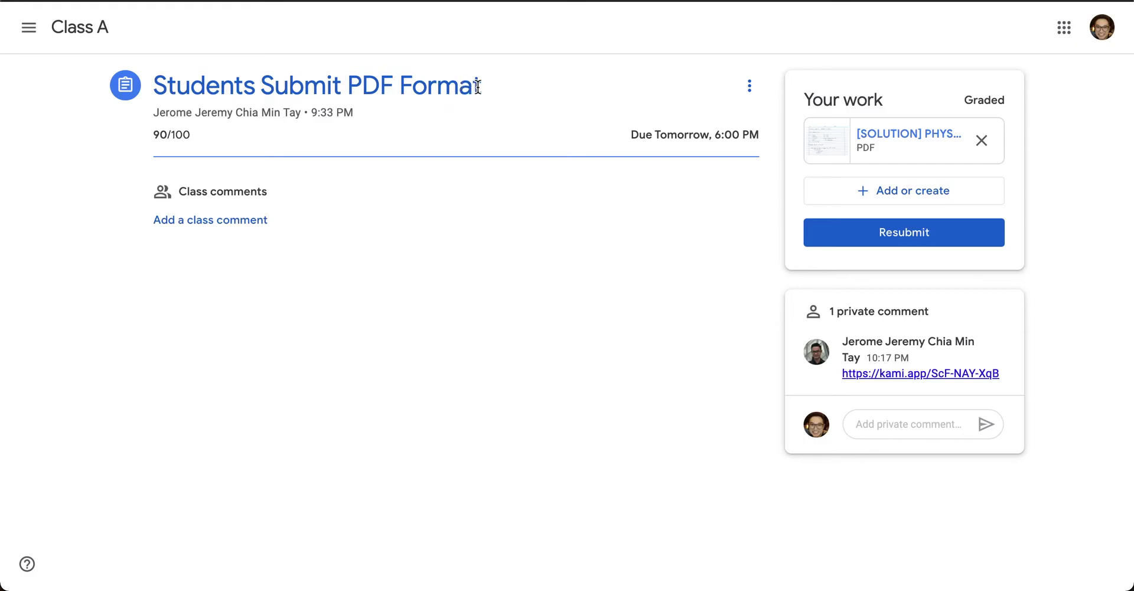
- Return to Class A's Classwork list showing both Using KAMI for Marking assignments
{"action": "left_click_drag", "start_coordinate": [484, 87], "coordinate": [393, 88]}
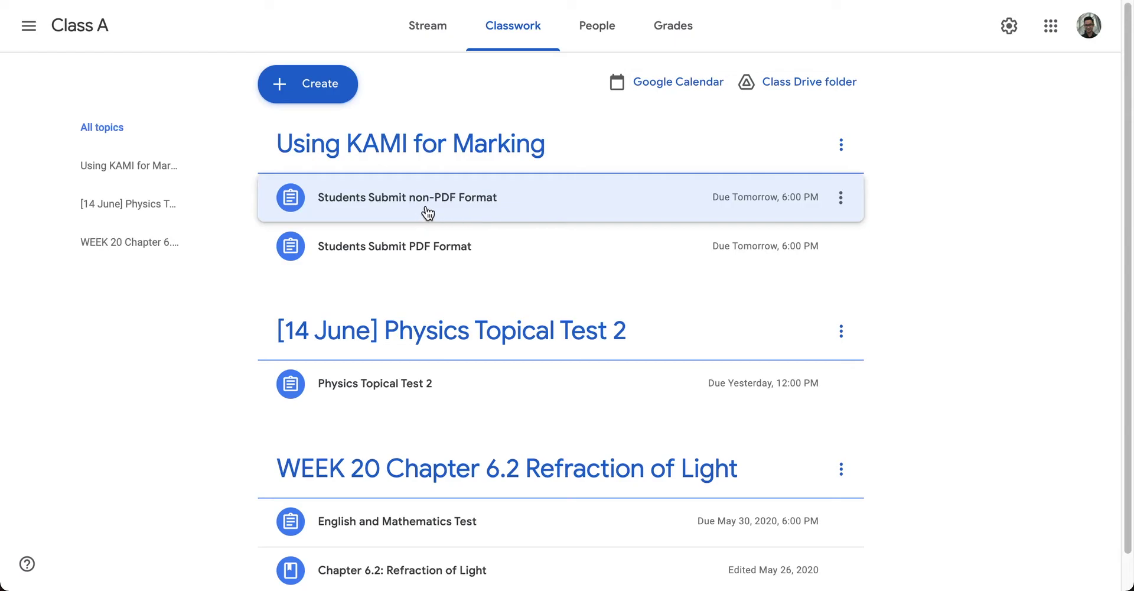
- Expand Students Submit non-PDF Format and open the student's three-attachment submission
{"action": "left_click", "coordinate": [450, 205]}
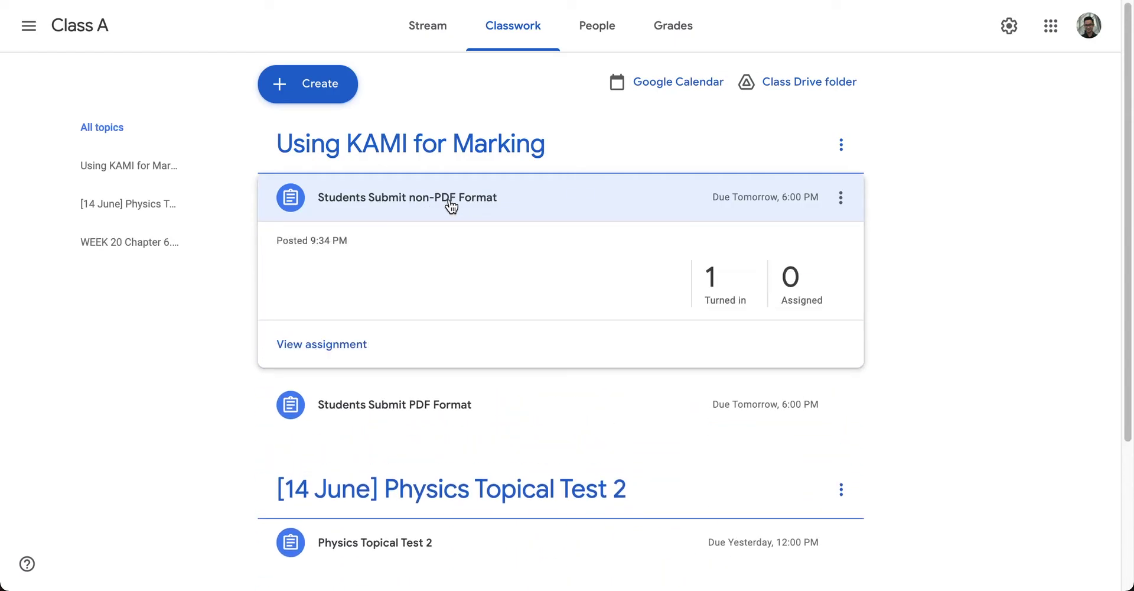
{"action": "left_click", "coordinate": [352, 342]}
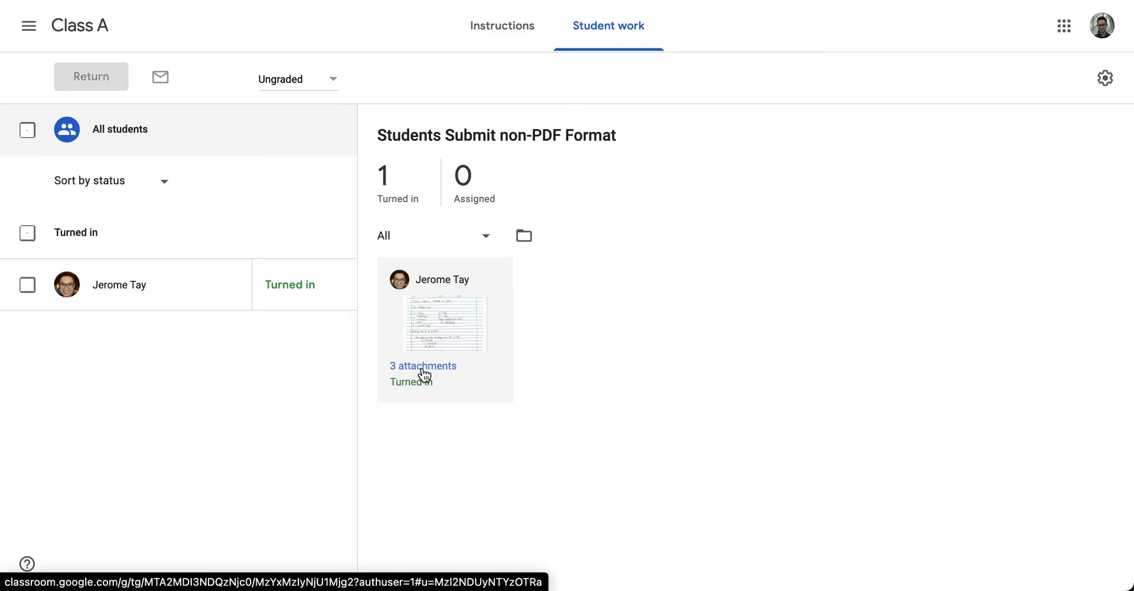
{"action": "left_click", "coordinate": [440, 332]}
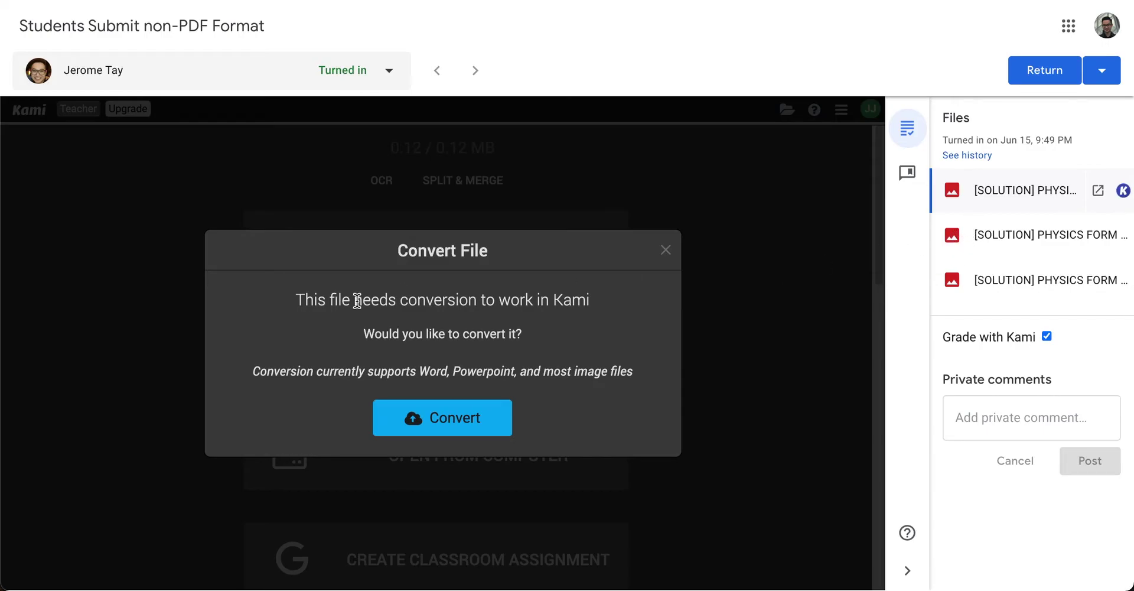
- Convert the first submitted image in Kami's Convert File dialog
{"action": "left_click_drag", "start_coordinate": [324, 298], "coordinate": [597, 304]}
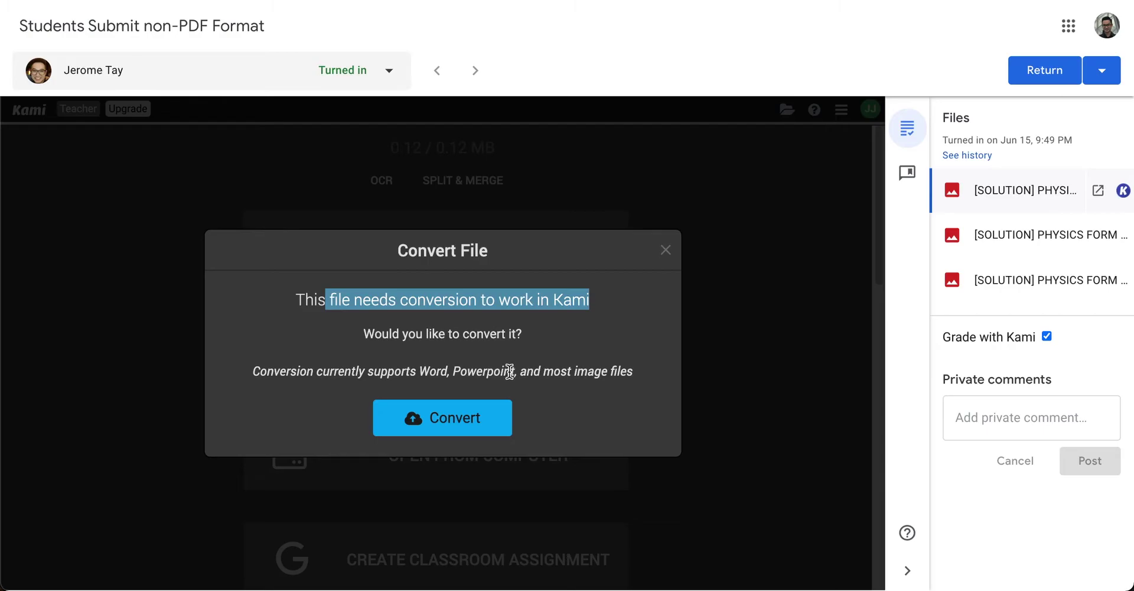
{"action": "left_click", "coordinate": [455, 423]}
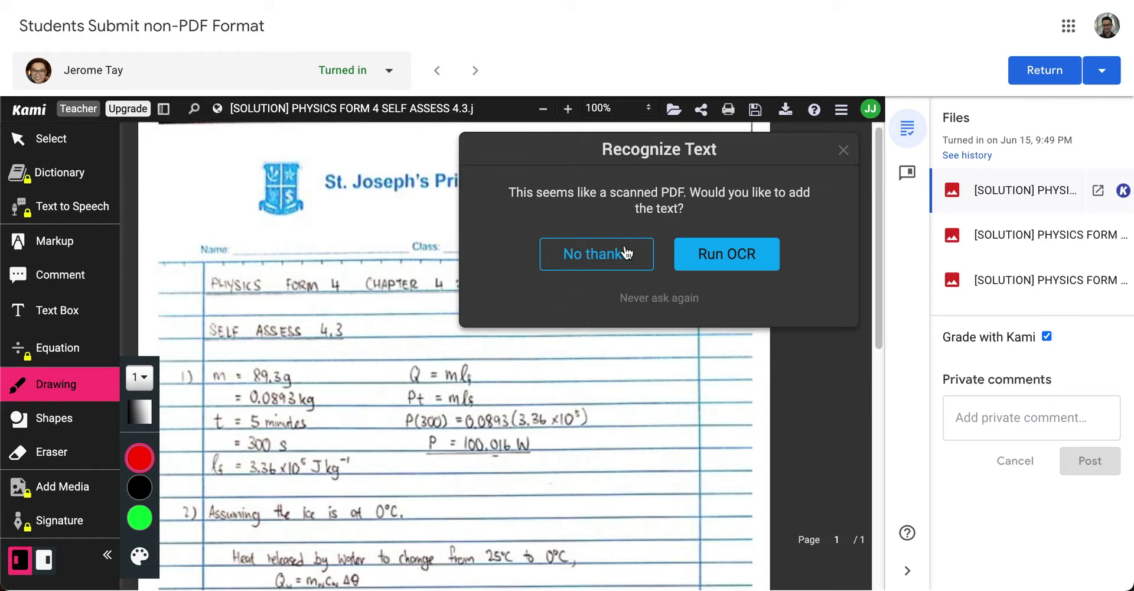
- Skip text recognition for the scanned page and set the drawing colour to red
{"action": "left_click", "coordinate": [607, 267]}
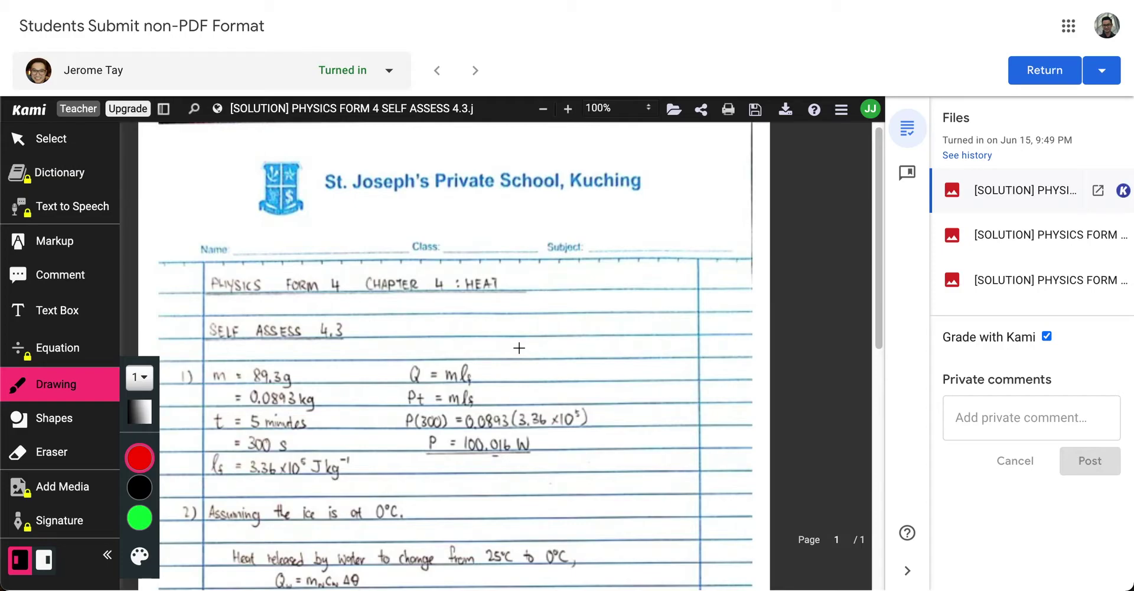
{"action": "scroll", "coordinate": [519, 348], "scroll_direction": "down", "scroll_amount": 3}
{"action": "scroll", "coordinate": [519, 347], "scroll_direction": "down", "scroll_amount": 5}
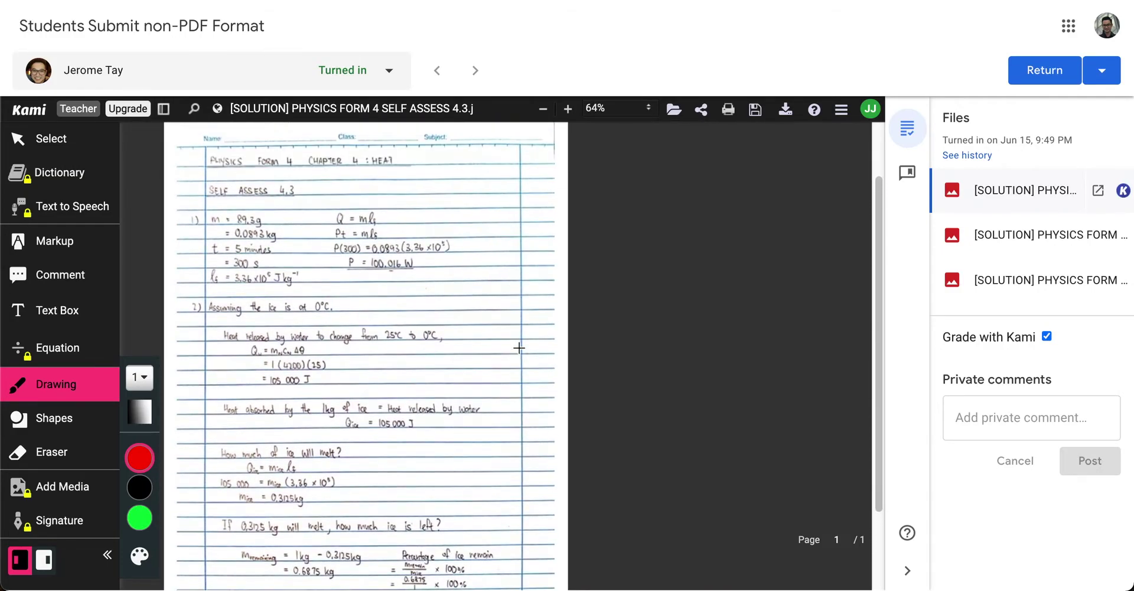
{"action": "scroll", "coordinate": [518, 348], "scroll_direction": "up", "scroll_amount": 4}
{"action": "scroll", "coordinate": [519, 345], "scroll_direction": "up", "scroll_amount": 1}
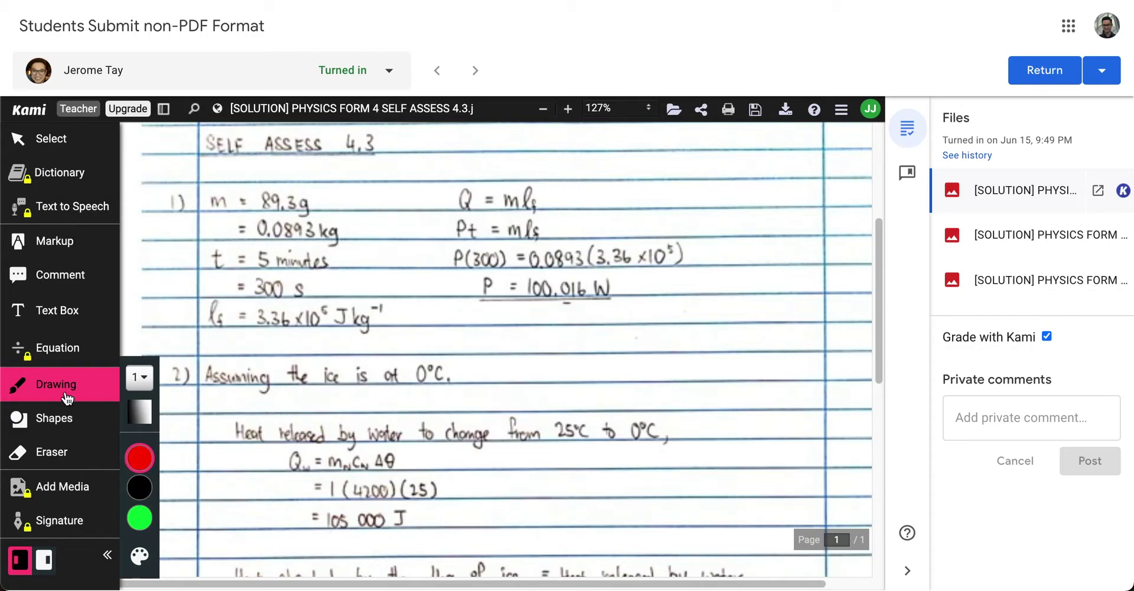
{"action": "left_click", "coordinate": [147, 458]}
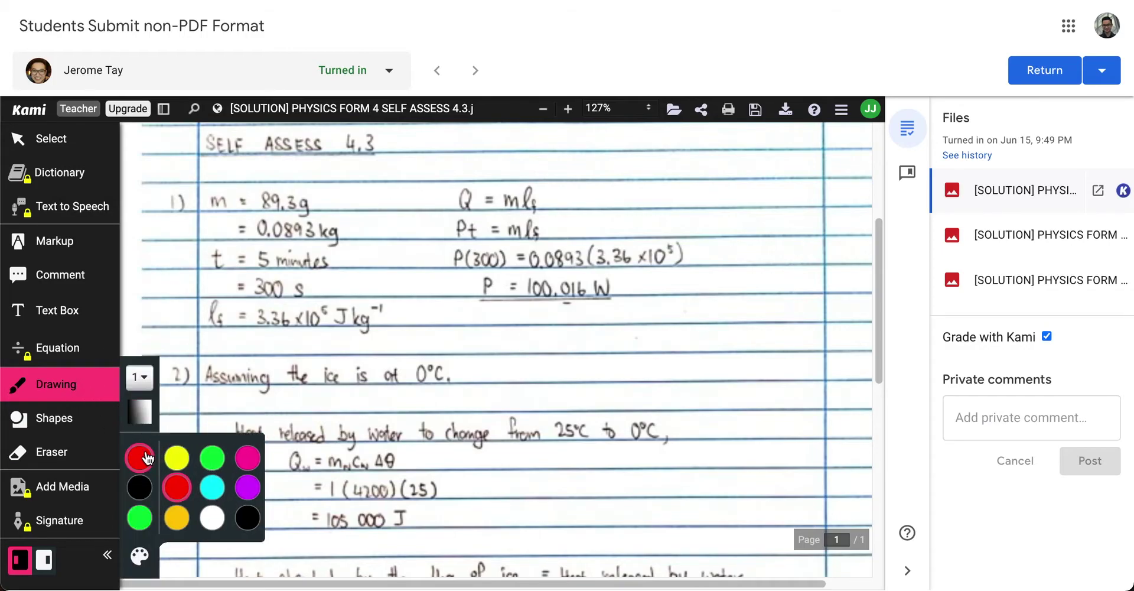
{"action": "left_click", "coordinate": [183, 487]}
- Draw red ticks beside 300 s, 100.016 W and the 0.3125kg answer
{"action": "left_click_drag", "start_coordinate": [319, 304], "coordinate": [398, 243]}
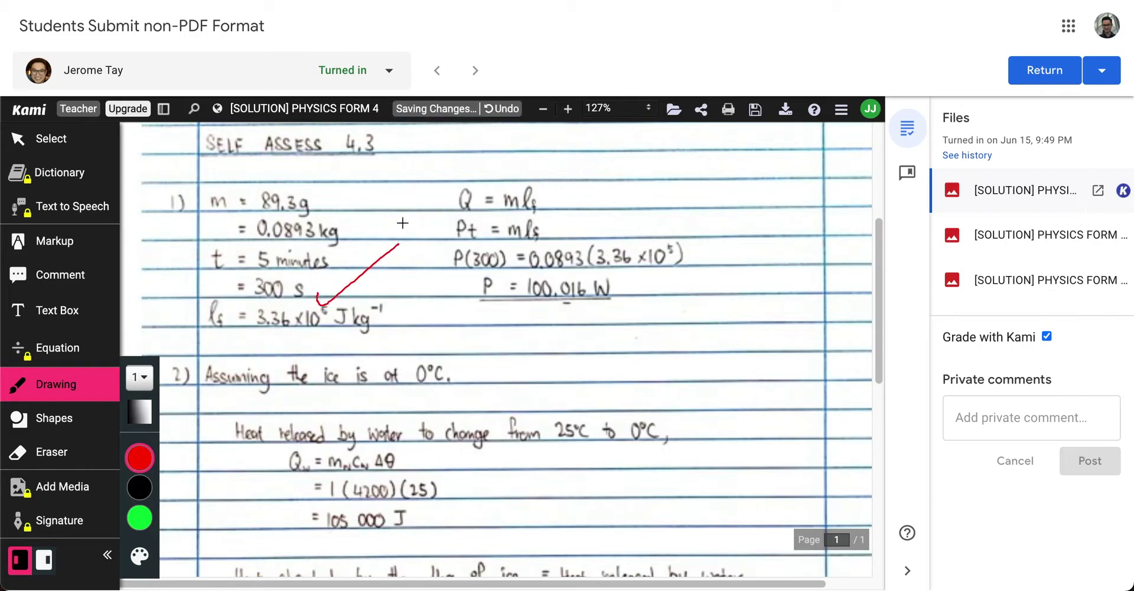
{"action": "left_click_drag", "start_coordinate": [573, 287], "coordinate": [698, 222]}
{"action": "left_click_drag", "start_coordinate": [520, 446], "coordinate": [476, 519]}
{"action": "left_click_drag", "start_coordinate": [477, 462], "coordinate": [517, 519]}
{"action": "scroll", "coordinate": [499, 509], "scroll_direction": "down", "scroll_amount": 5}
{"action": "scroll", "coordinate": [499, 509], "scroll_direction": "down", "scroll_amount": 2}
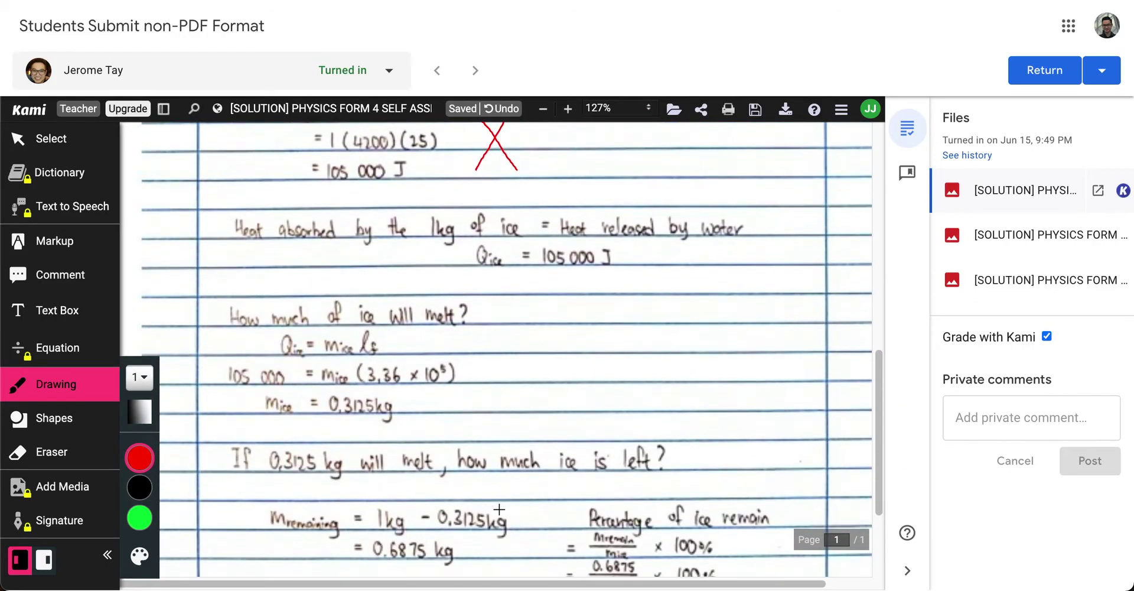
{"action": "mouse_move", "coordinate": [427, 413]}
{"action": "left_mouse_down"}
{"action": "mouse_move", "coordinate": [478, 392]}
{"action": "mouse_move", "coordinate": [534, 323]}
{"action": "left_mouse_up"}
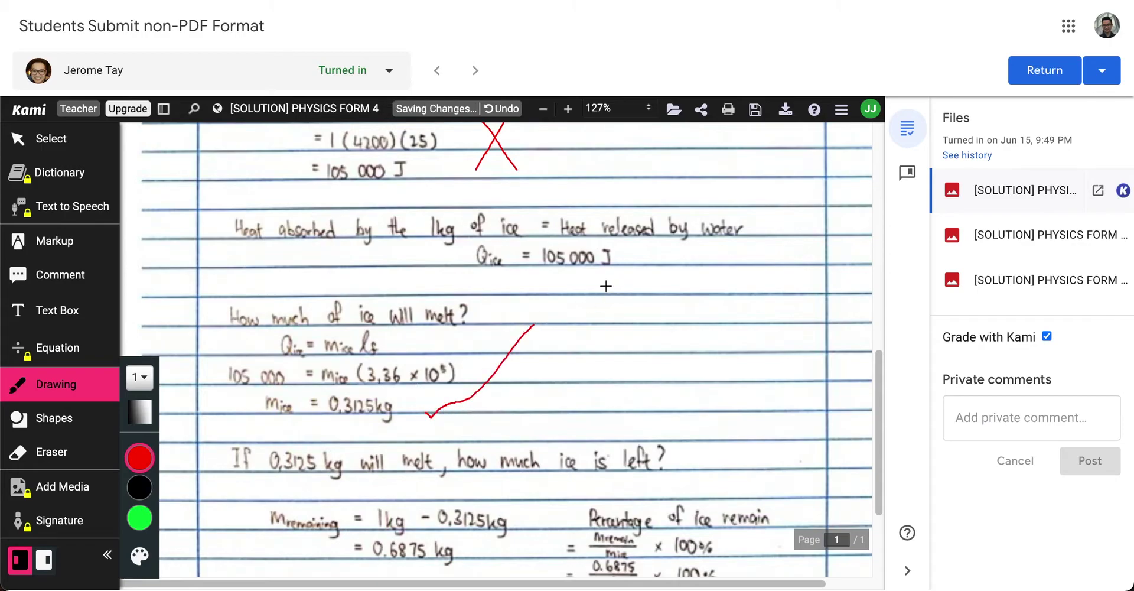
- Erase the misplaced tick, then tick the ice-melt working and cross Qice = 105 000 J
{"action": "left_click", "coordinate": [54, 451]}
{"action": "left_click", "coordinate": [494, 377]}
{"action": "left_click", "coordinate": [54, 384]}
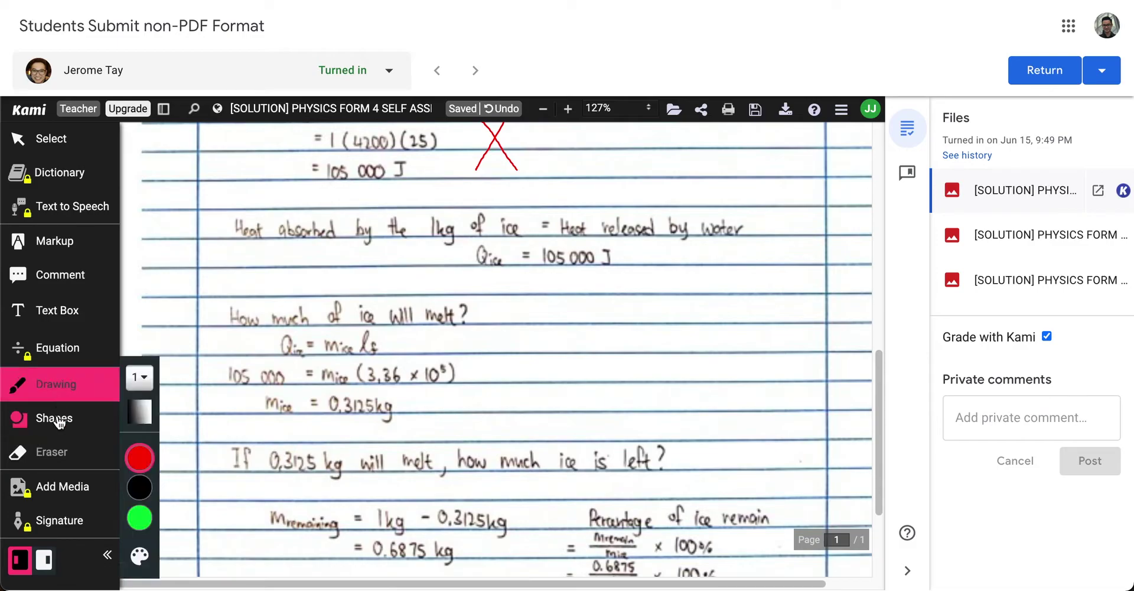
{"action": "left_click_drag", "start_coordinate": [342, 379], "coordinate": [512, 284]}
{"action": "mouse_move", "coordinate": [687, 220]}
{"action": "left_mouse_down"}
{"action": "mouse_move", "coordinate": [652, 262]}
{"action": "mouse_move", "coordinate": [680, 273]}
{"action": "left_mouse_up"}
{"action": "left_click_drag", "start_coordinate": [444, 527], "coordinate": [571, 465]}
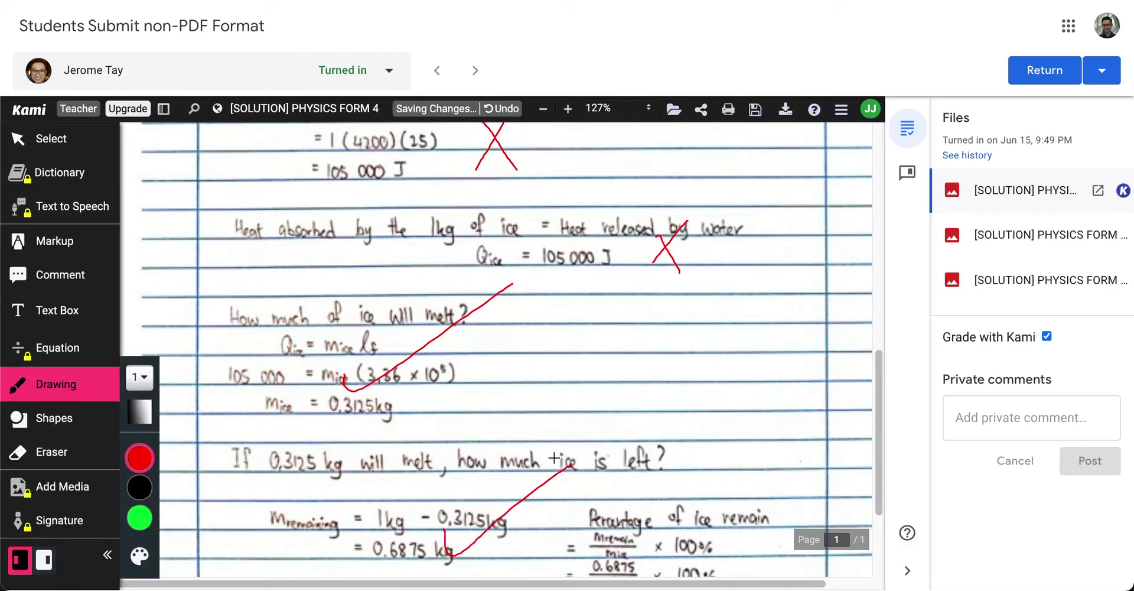
{"action": "scroll", "coordinate": [553, 457], "scroll_direction": "down", "scroll_amount": 3}
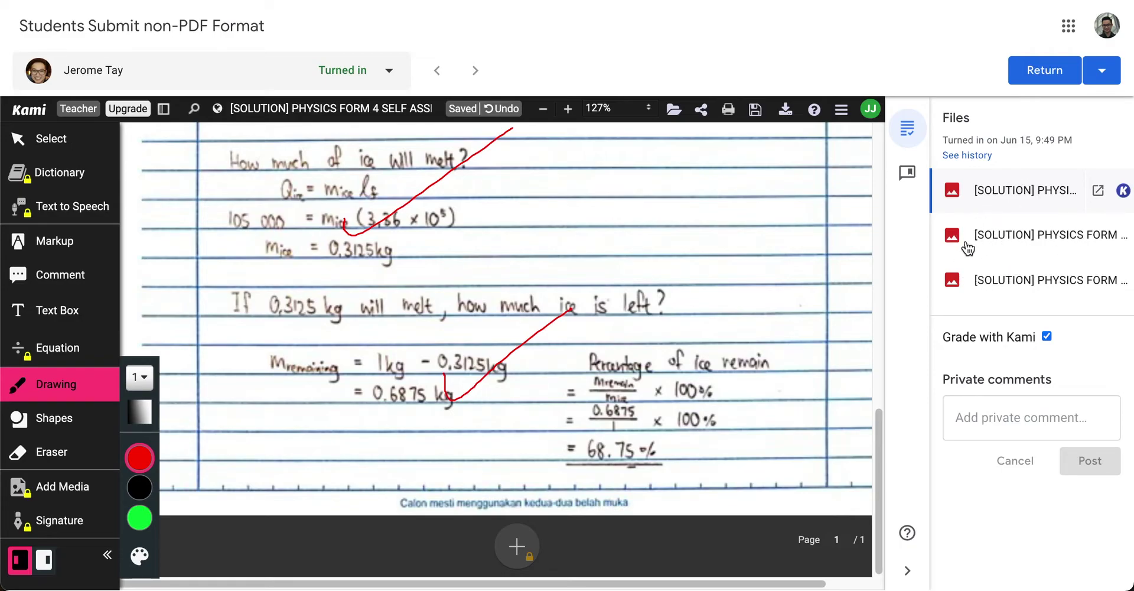
- Select the second file in the Files panel, convert it, and skip text recognition
{"action": "left_click", "coordinate": [1001, 242]}
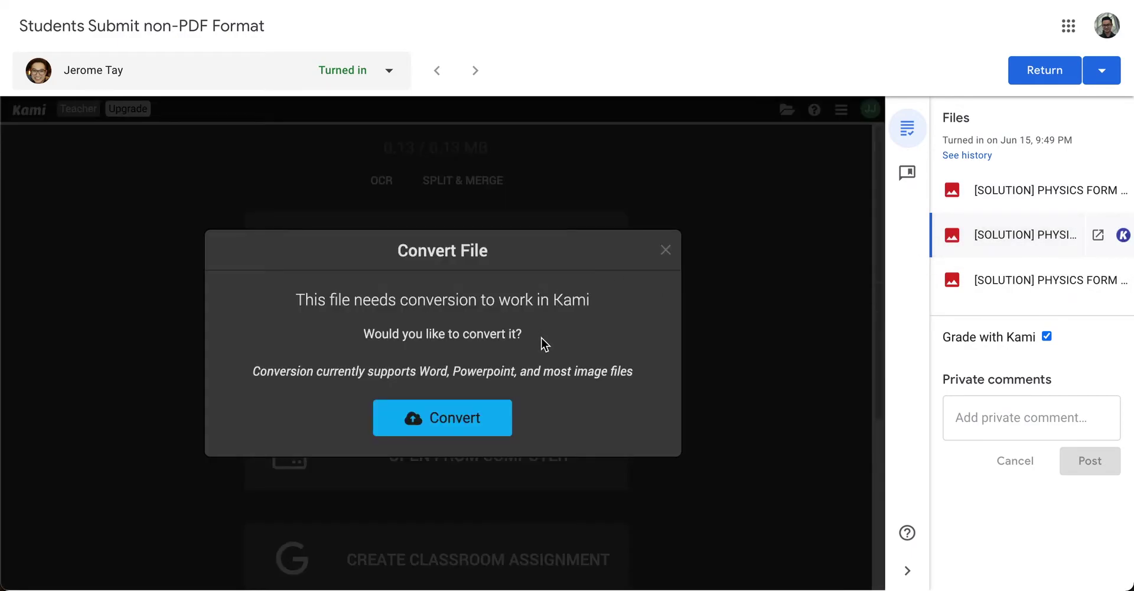
{"action": "left_click", "coordinate": [453, 424]}
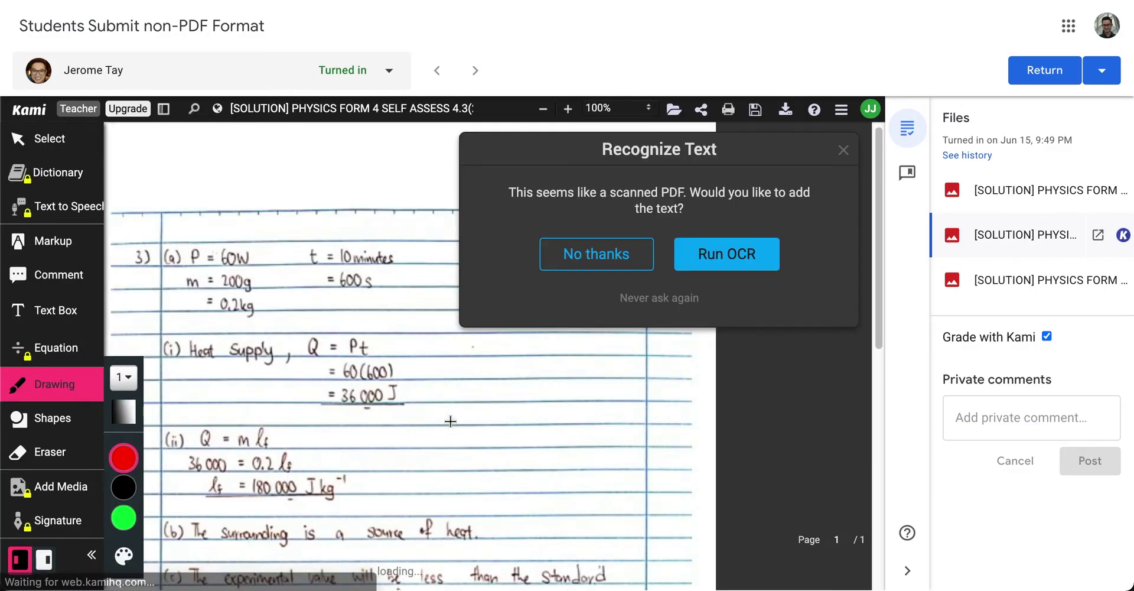
{"action": "left_click", "coordinate": [611, 256]}
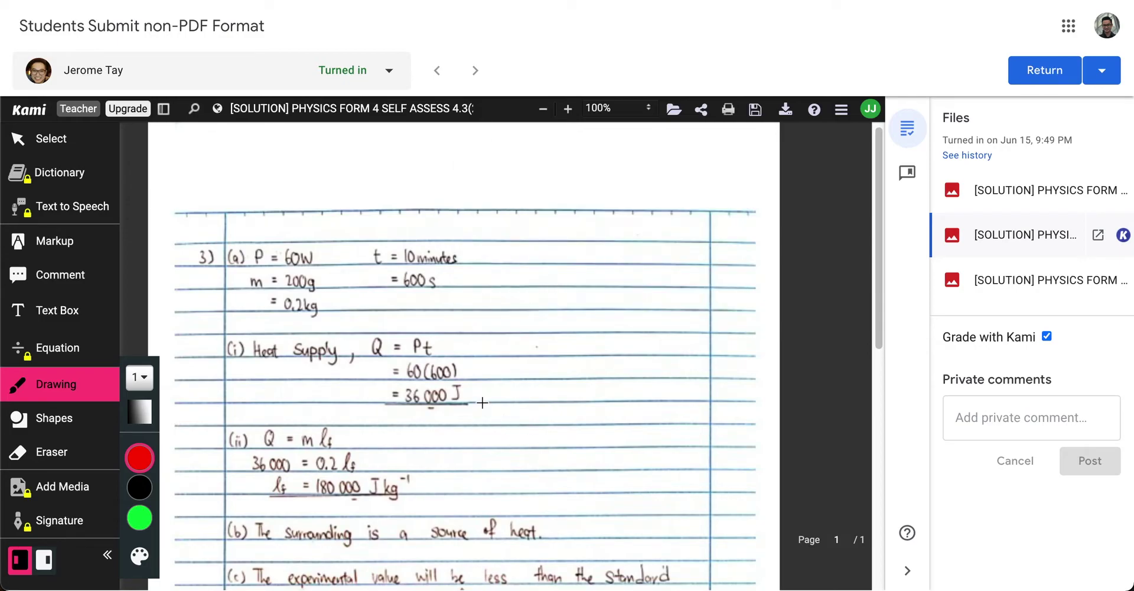
- Mark question 3 in red: tick 0.2kg, 36 000 J and part (c); cross 600 s and part (d)
{"action": "left_click_drag", "start_coordinate": [296, 318], "coordinate": [402, 255]}
{"action": "mouse_move", "coordinate": [519, 275]}
{"action": "left_mouse_down"}
{"action": "mouse_move", "coordinate": [493, 312]}
{"action": "mouse_move", "coordinate": [515, 323]}
{"action": "left_mouse_up"}
{"action": "left_click_drag", "start_coordinate": [472, 390], "coordinate": [572, 336]}
{"action": "scroll", "coordinate": [547, 328], "scroll_direction": "down", "scroll_amount": 3}
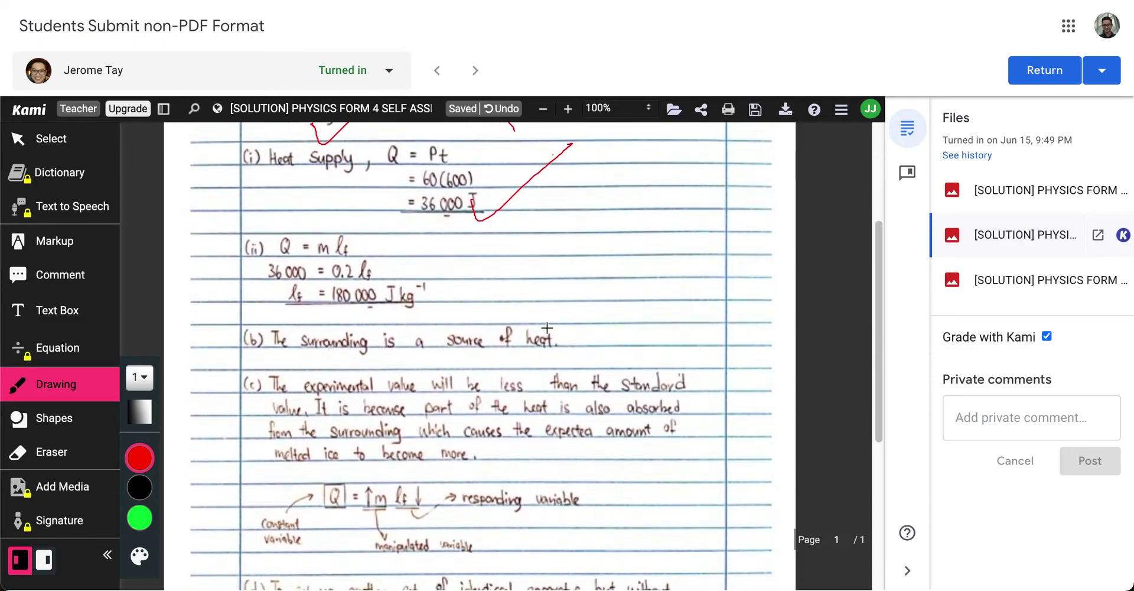
{"action": "mouse_move", "coordinate": [466, 421]}
{"action": "left_mouse_down"}
{"action": "mouse_move", "coordinate": [590, 335]}
{"action": "mouse_move", "coordinate": [560, 428]}
{"action": "left_mouse_up"}
{"action": "scroll", "coordinate": [587, 329], "scroll_direction": "down", "scroll_amount": 4}
{"action": "left_click_drag", "start_coordinate": [565, 374], "coordinate": [598, 435]}
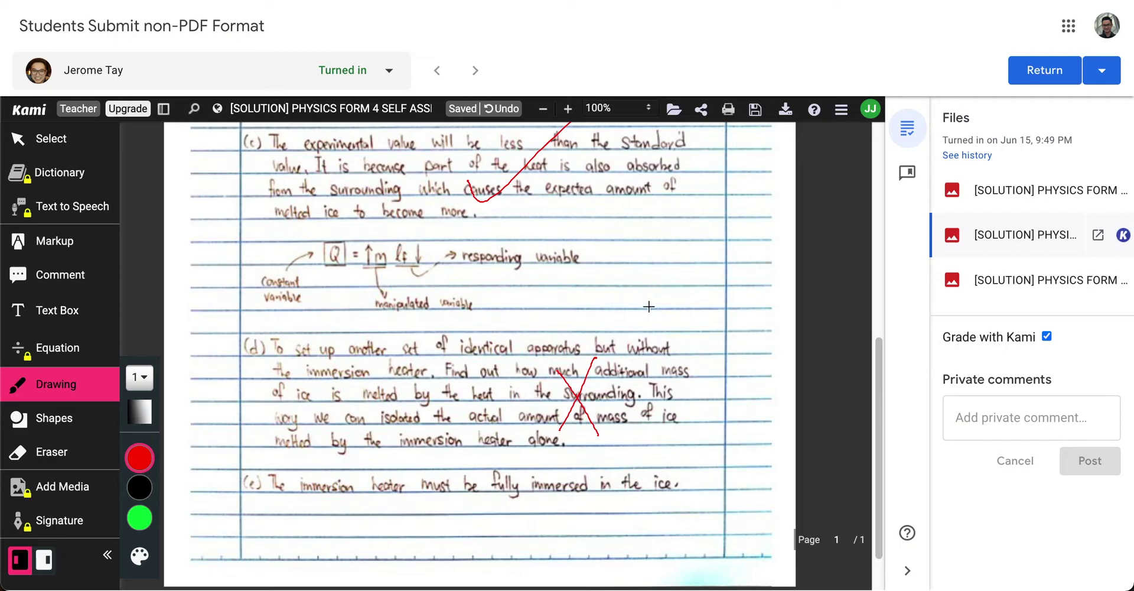
{"action": "scroll", "coordinate": [674, 254], "scroll_direction": "up", "scroll_amount": 5}
{"action": "scroll", "coordinate": [674, 254], "scroll_direction": "up", "scroll_amount": 2}
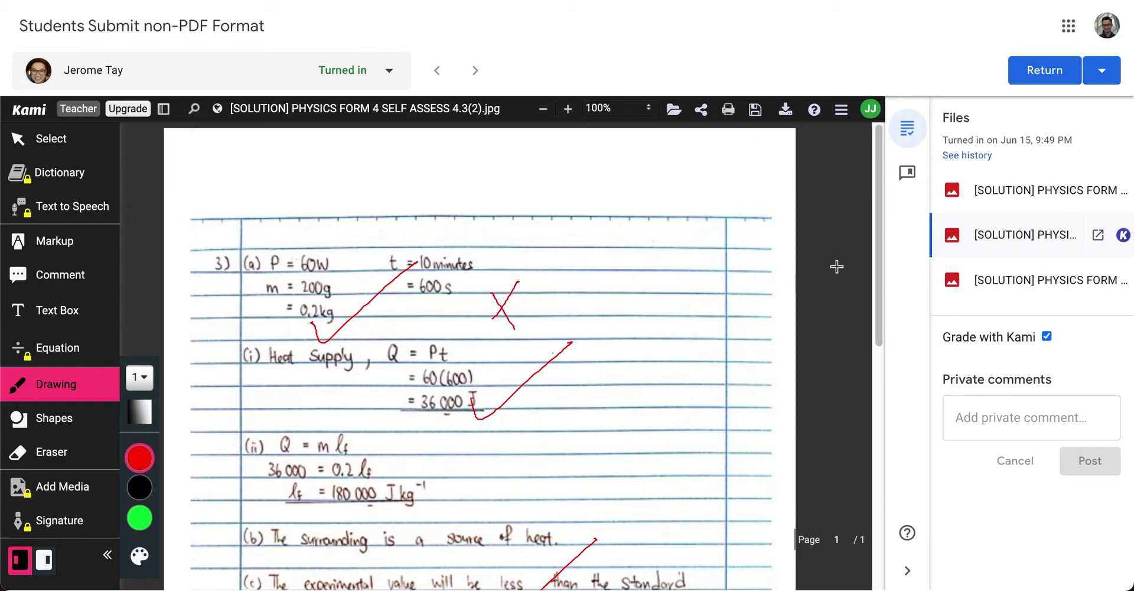
- Copy the first marked image's Kami share link and paste it into the student's private comment
{"action": "left_click", "coordinate": [978, 197]}
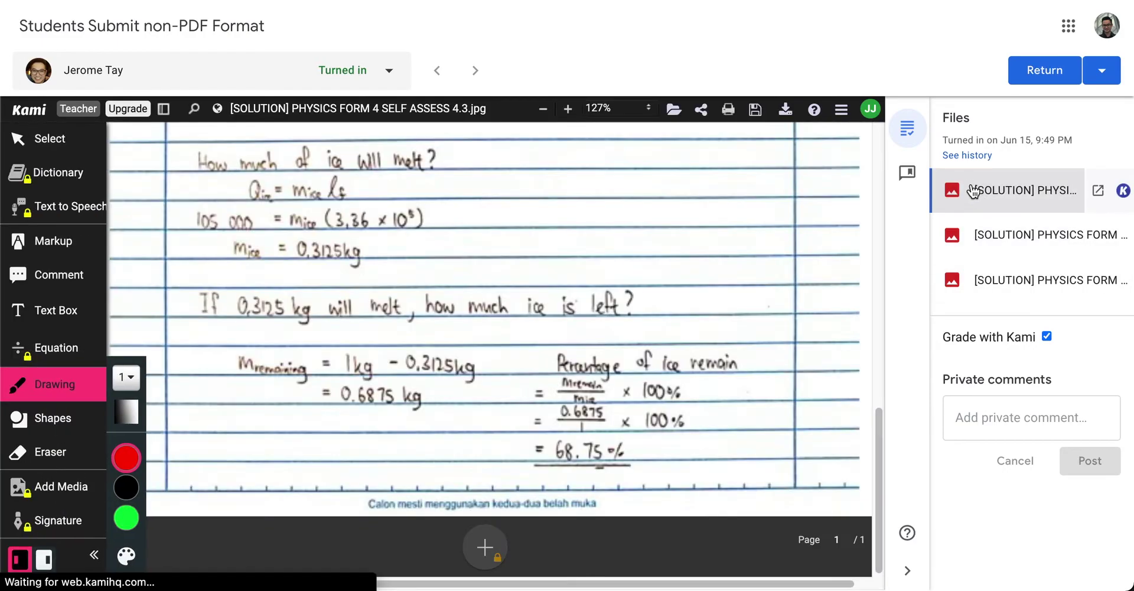
{"action": "scroll", "coordinate": [666, 293], "scroll_direction": "up", "scroll_amount": 4}
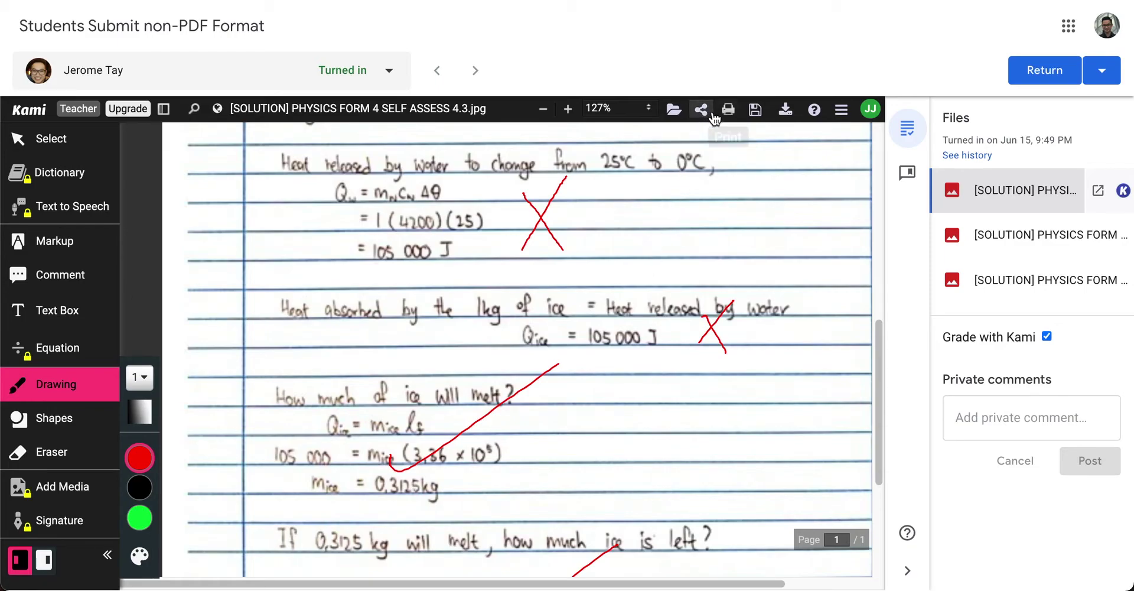
{"action": "left_click", "coordinate": [755, 109]}
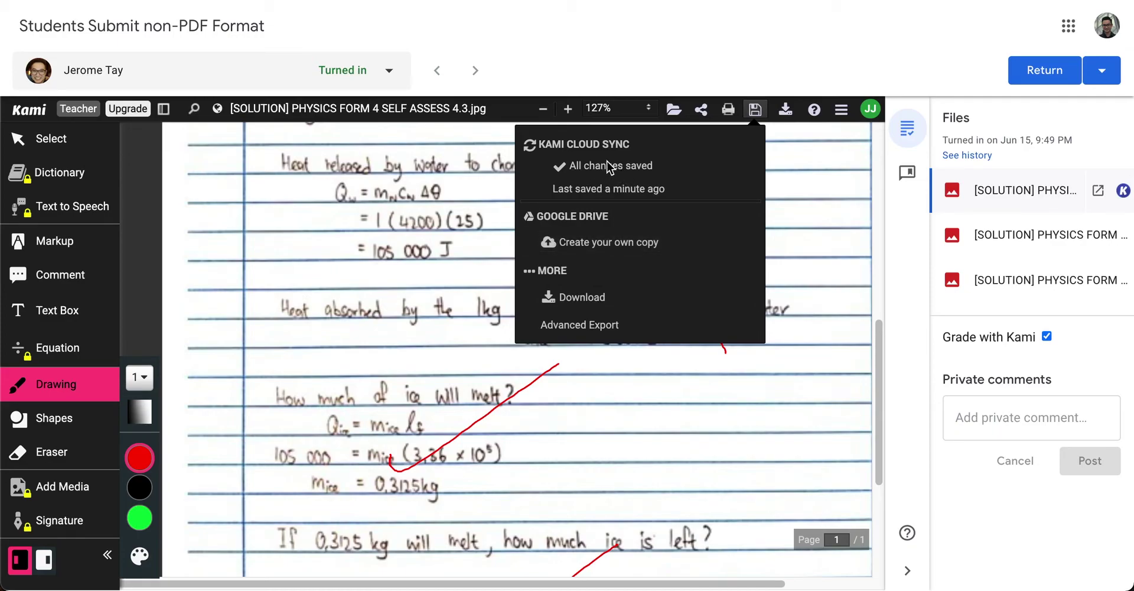
{"action": "left_click", "coordinate": [700, 110]}
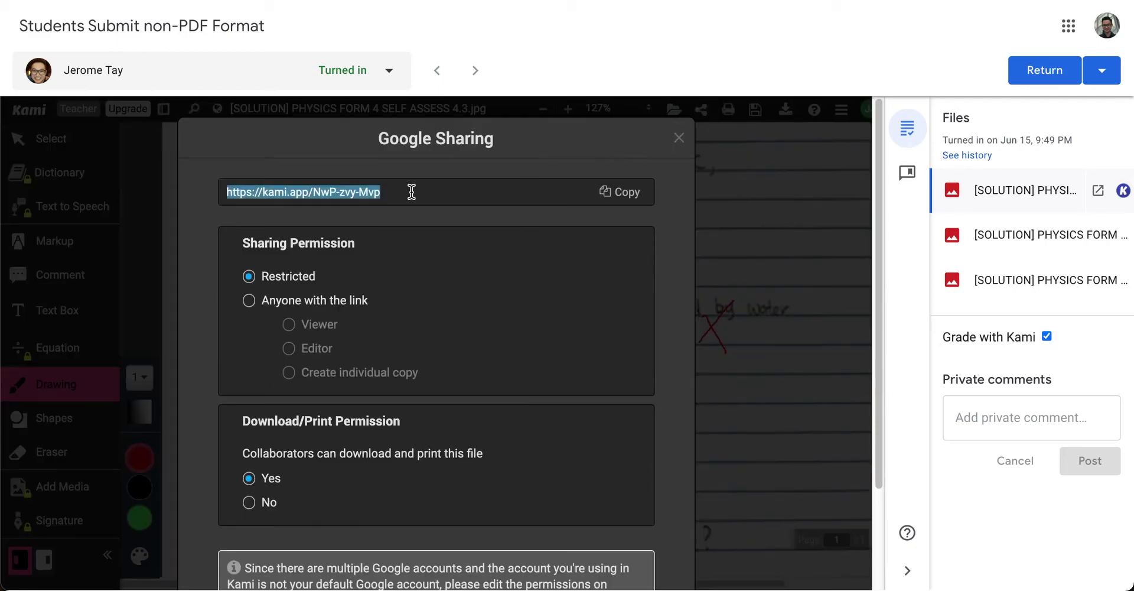
{"action": "left_click", "coordinate": [625, 194]}
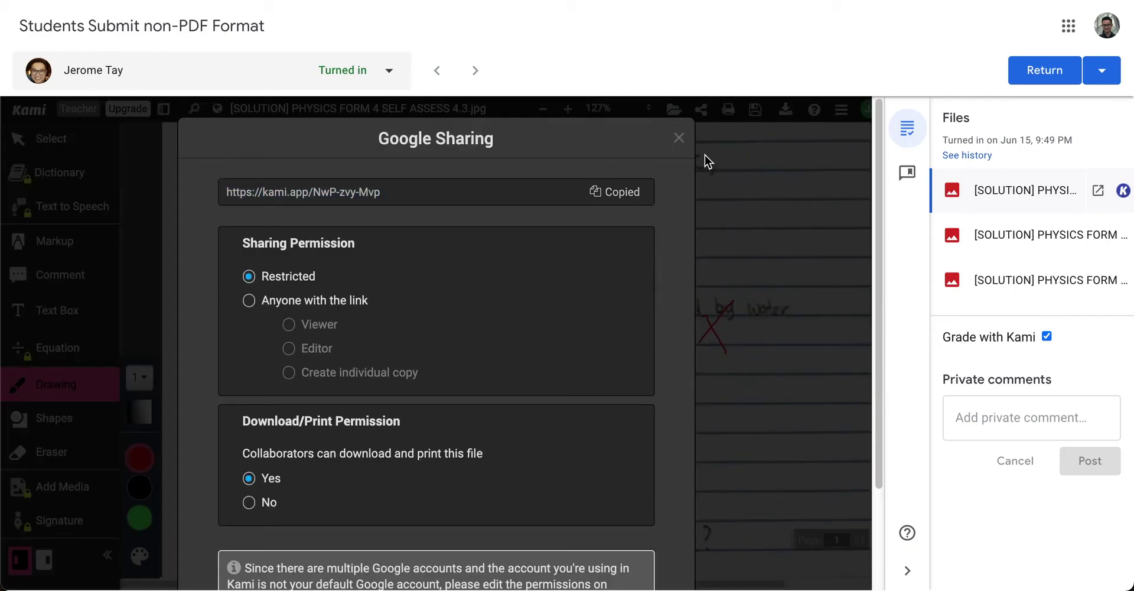
{"action": "left_click", "coordinate": [678, 137]}
{"action": "left_click", "coordinate": [986, 421]}
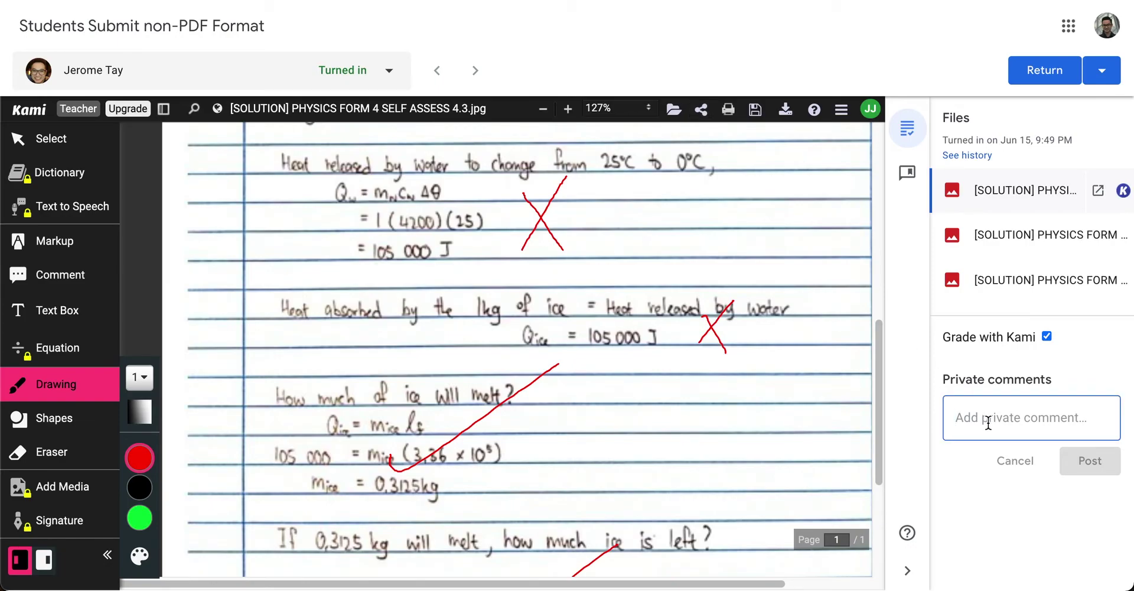
{"action": "key", "text": "ctrl+v"}
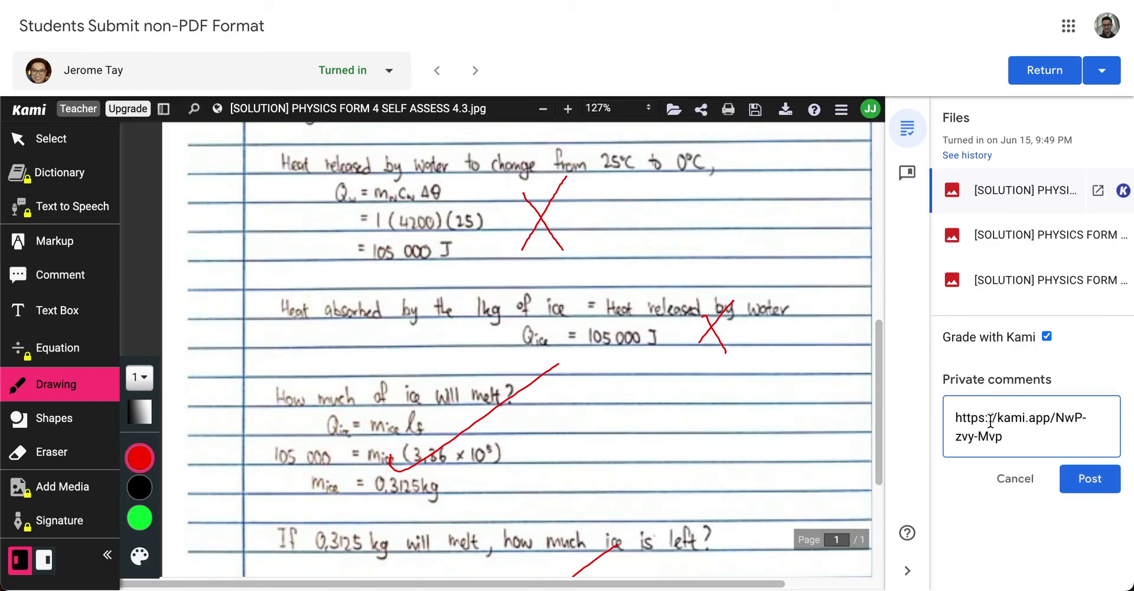
- Paste the second image's Kami share link on a new line below the first link
{"action": "left_click", "coordinate": [997, 243]}
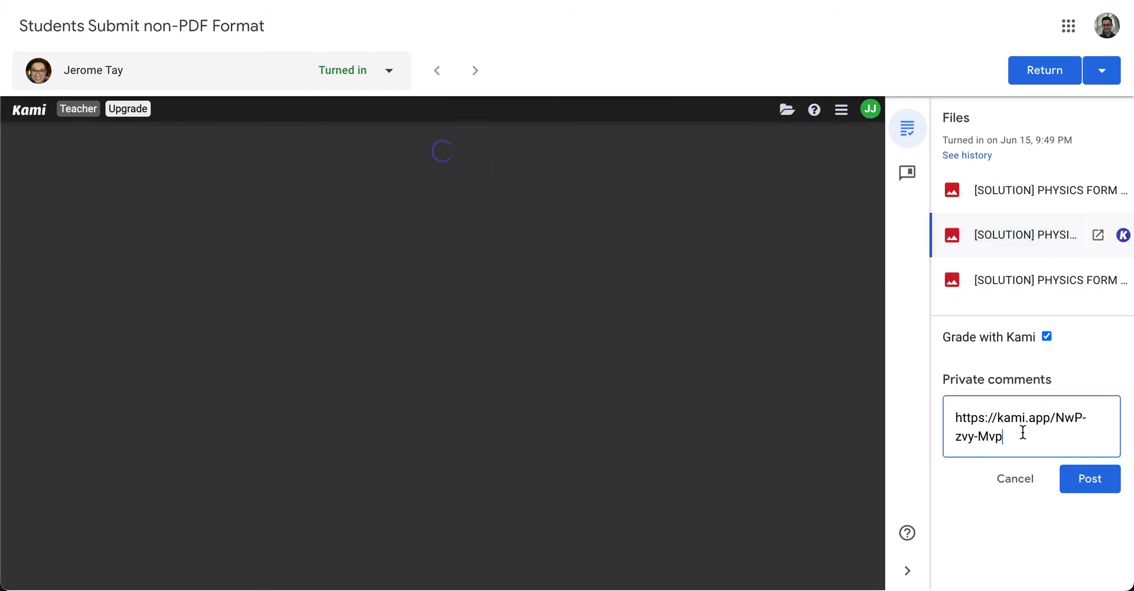
{"action": "key", "text": "Return"}
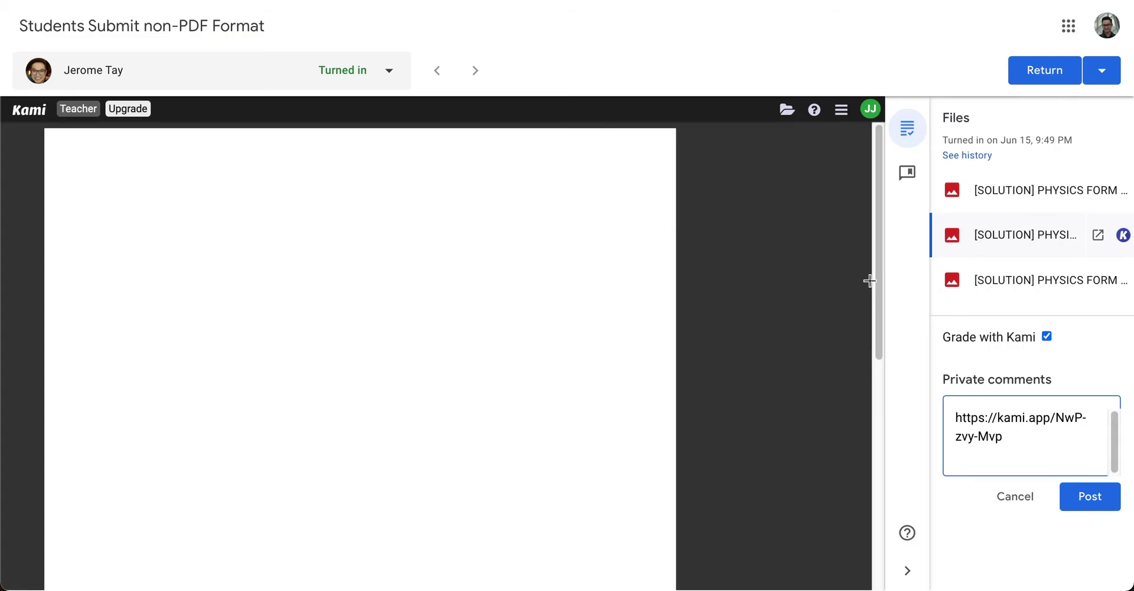
{"action": "left_click", "coordinate": [700, 109]}
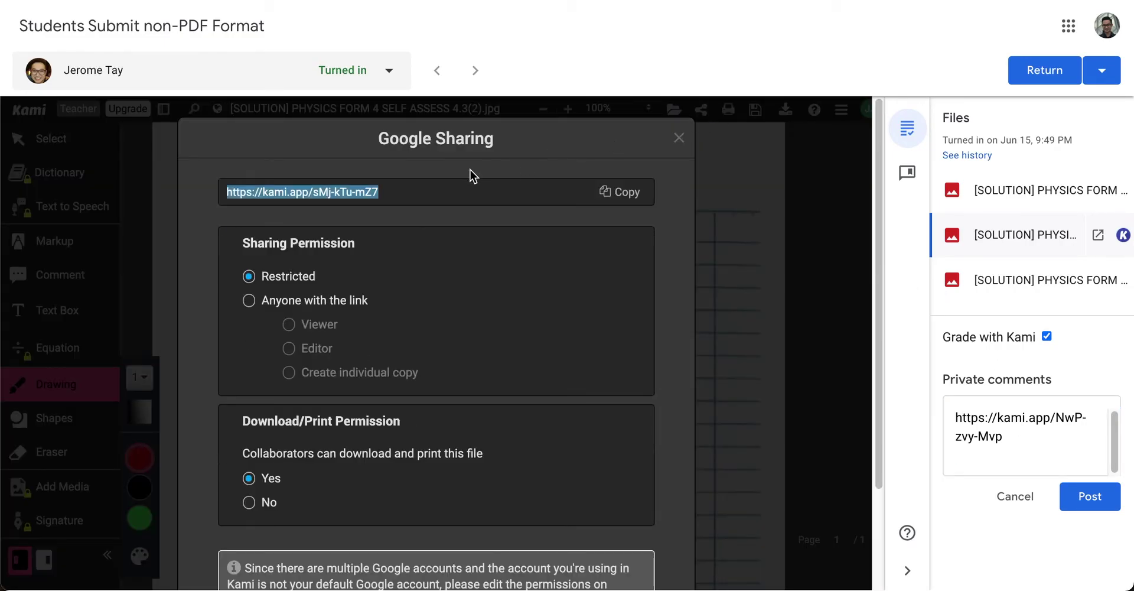
{"action": "left_click", "coordinate": [608, 192]}
{"action": "left_click", "coordinate": [678, 137]}
{"action": "left_click", "coordinate": [979, 461]}
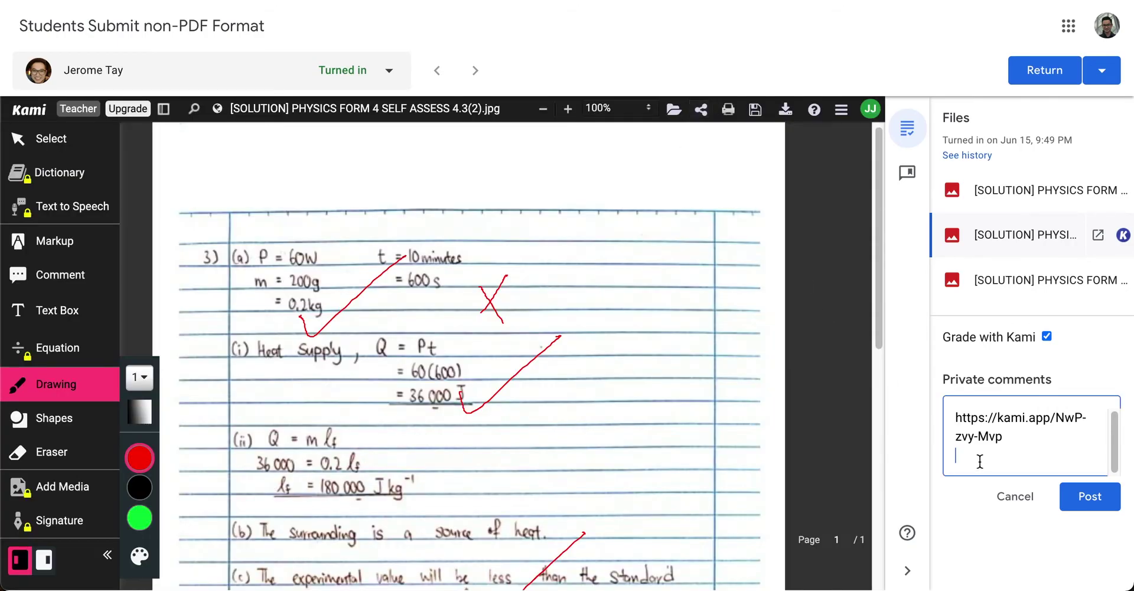
{"action": "key", "text": "ctrl+v"}
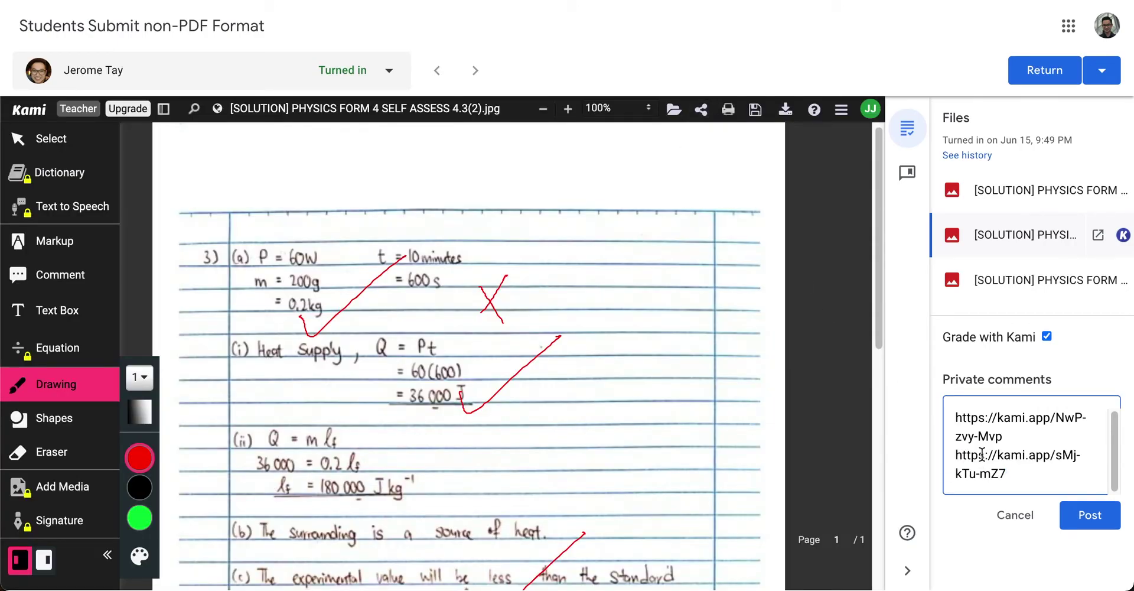
{"action": "left_click_drag", "start_coordinate": [1004, 437], "coordinate": [953, 414]}
{"action": "left_click_drag", "start_coordinate": [1018, 476], "coordinate": [941, 429]}
{"action": "left_click", "coordinate": [958, 432]}
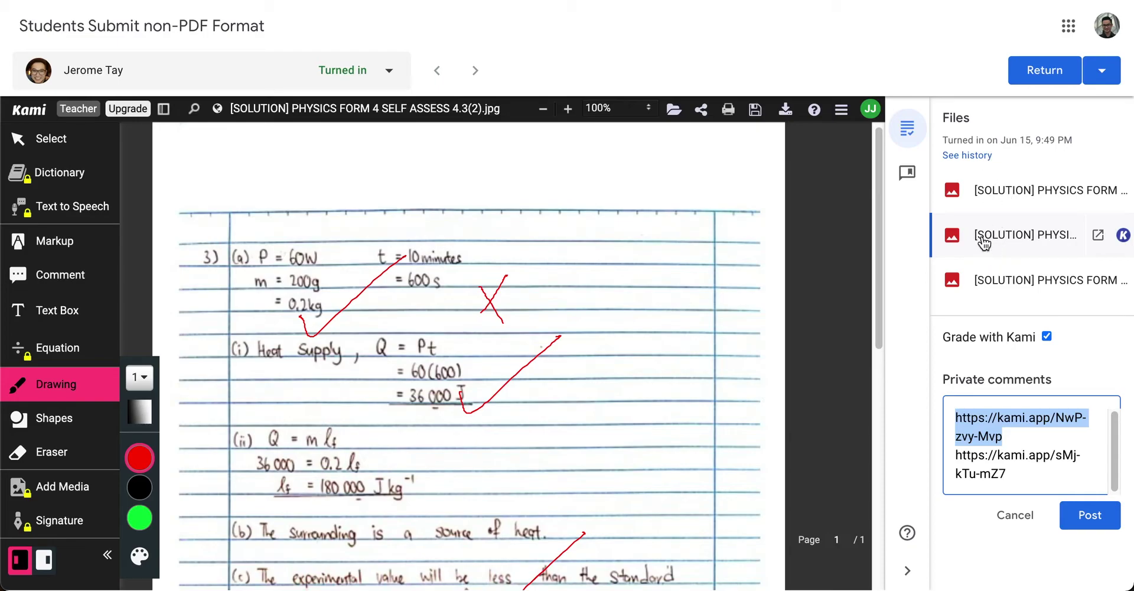
- Open the third submitted image and convert it for marking in Kami, declining text recognition
{"action": "left_click", "coordinate": [989, 281]}
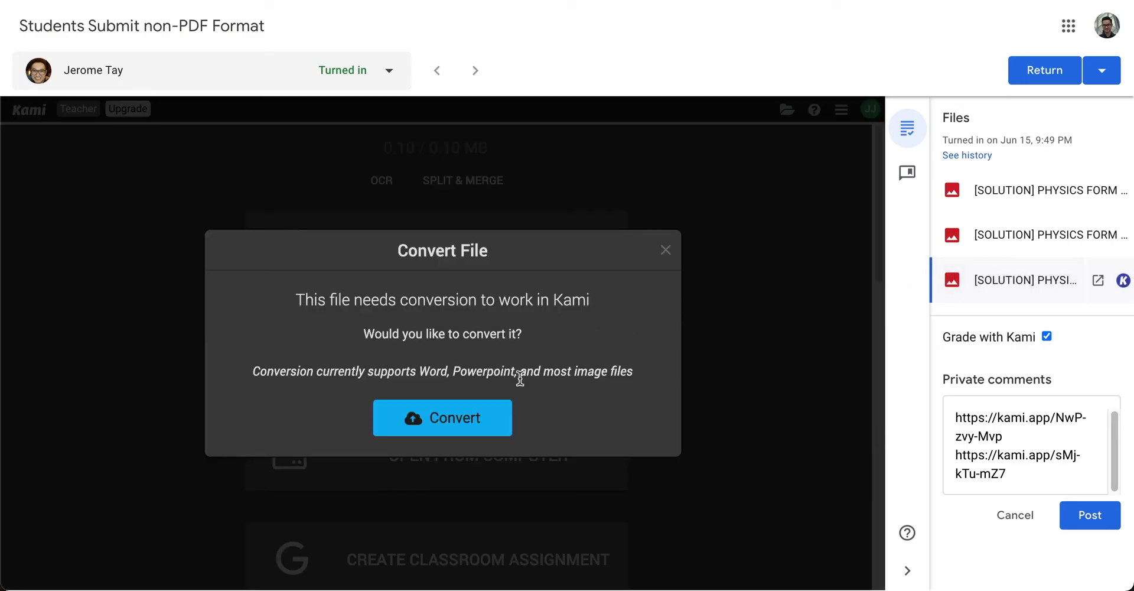
{"action": "left_click", "coordinate": [474, 419]}
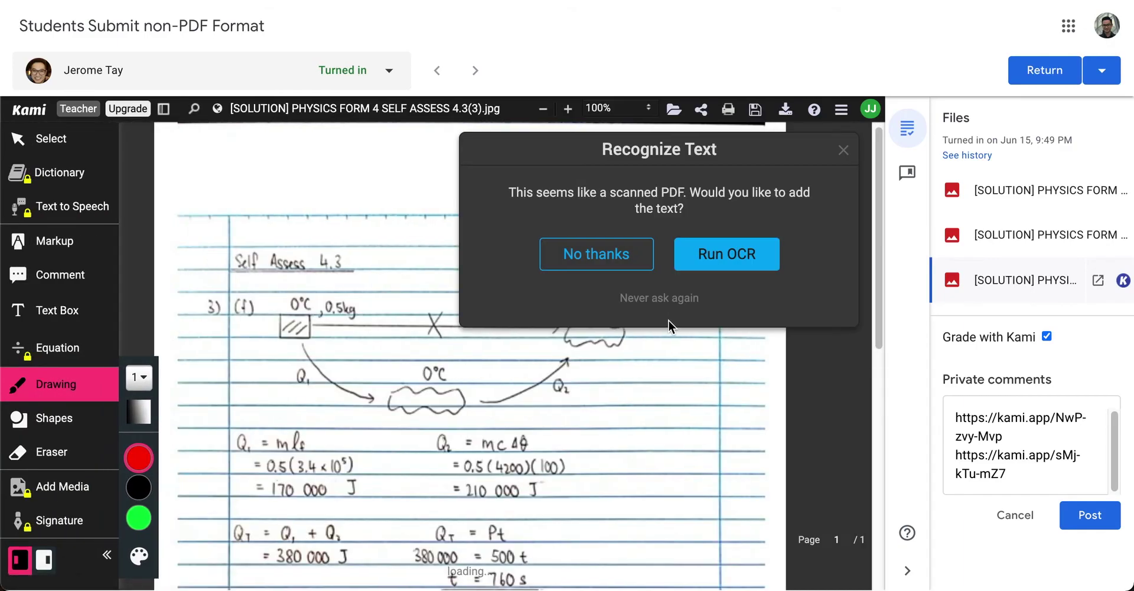
{"action": "left_click", "coordinate": [617, 263]}
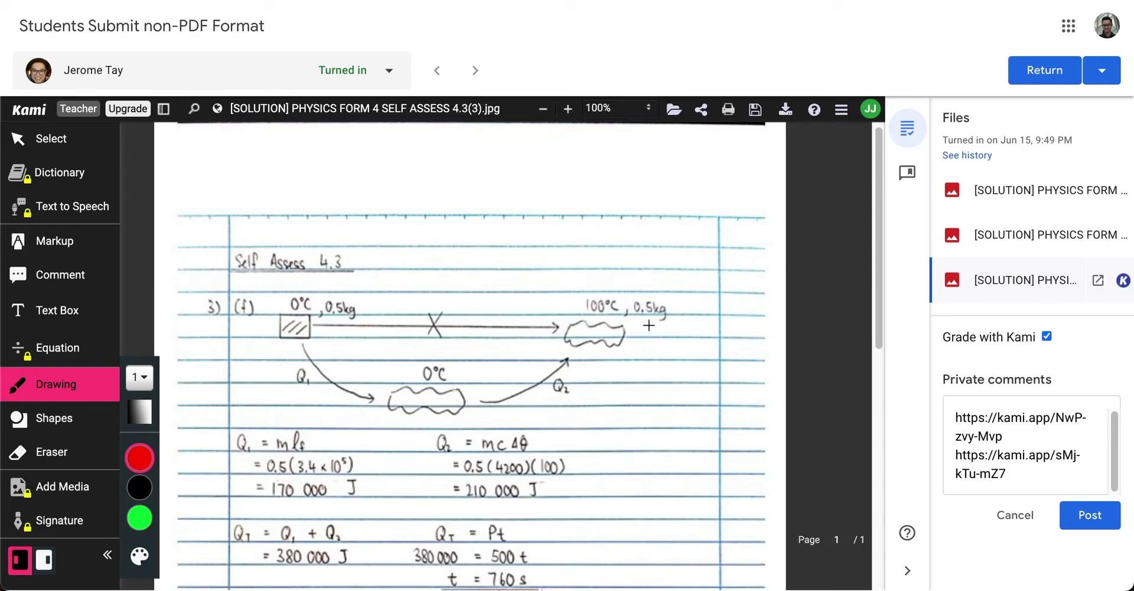
- Draw red crosses by the 100°C state and Q1 working, and a red tick at 210 000 J
{"action": "left_click_drag", "start_coordinate": [662, 319], "coordinate": [603, 408]}
{"action": "left_click_drag", "start_coordinate": [615, 334], "coordinate": [656, 401]}
{"action": "left_click_drag", "start_coordinate": [409, 435], "coordinate": [368, 505]}
{"action": "left_click_drag", "start_coordinate": [370, 449], "coordinate": [409, 504]}
{"action": "left_click_drag", "start_coordinate": [535, 473], "coordinate": [662, 411]}
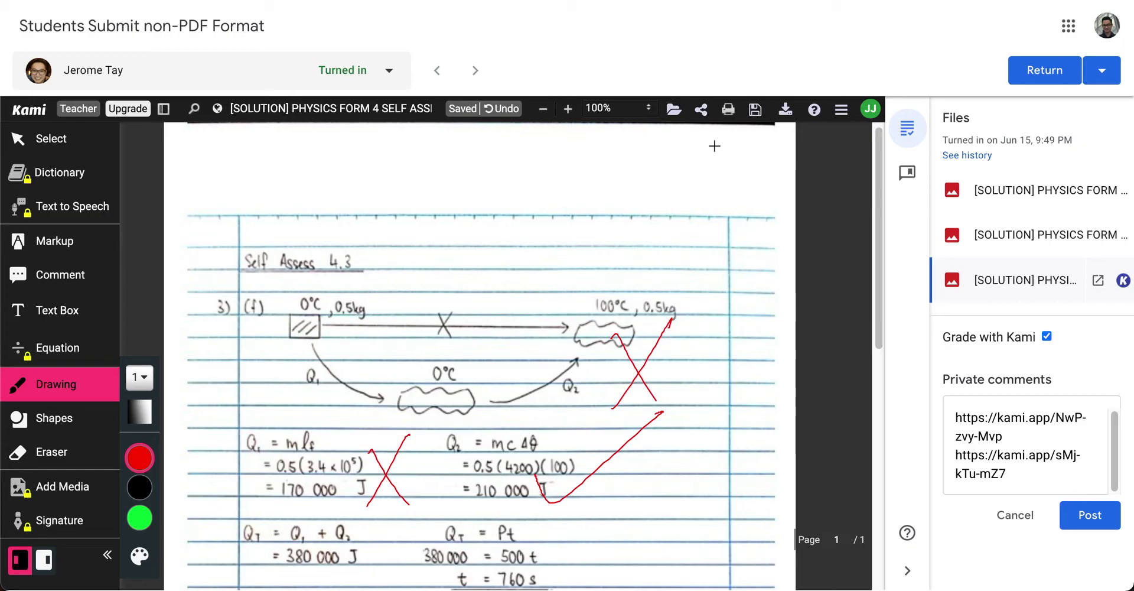
- Copy the third marked image's share link and paste it on a new comment line
{"action": "left_click", "coordinate": [702, 110]}
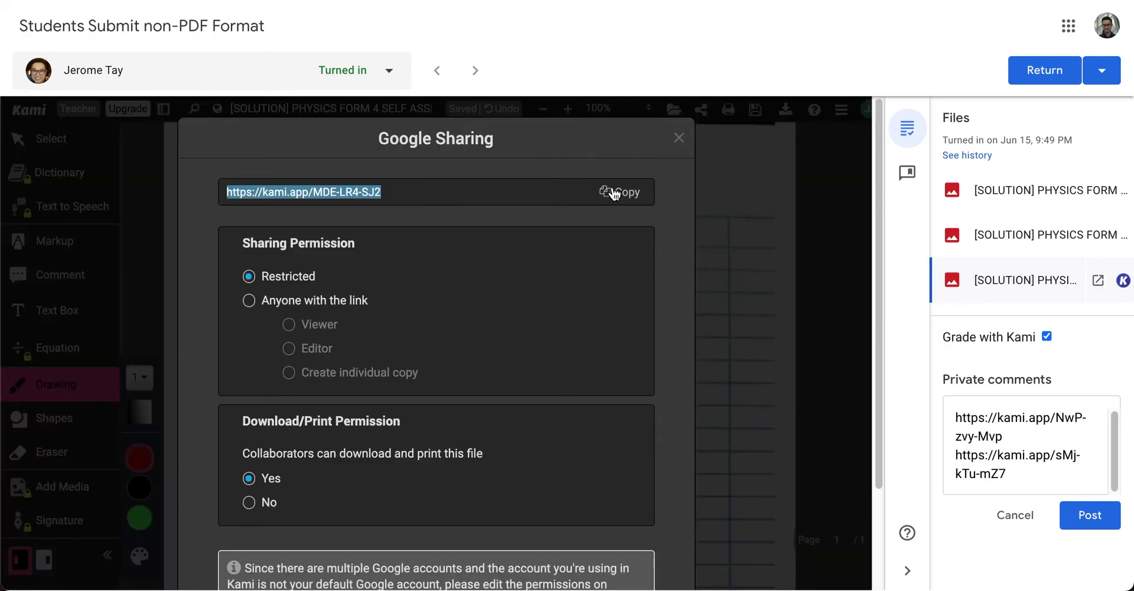
{"action": "left_click", "coordinate": [627, 192]}
{"action": "left_click", "coordinate": [678, 139]}
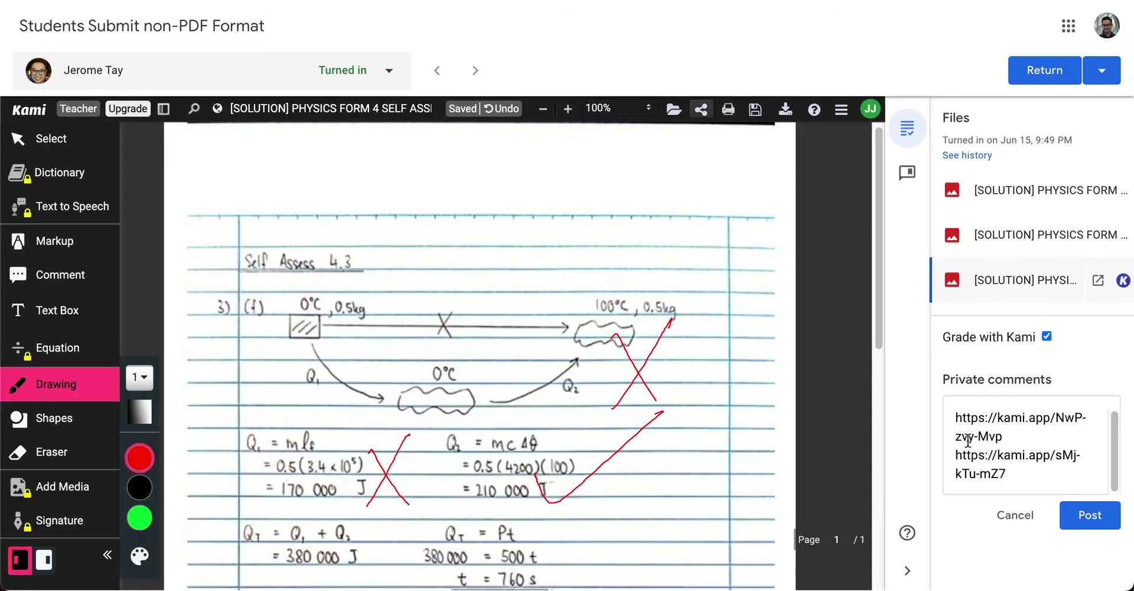
{"action": "left_click", "coordinate": [1019, 473]}
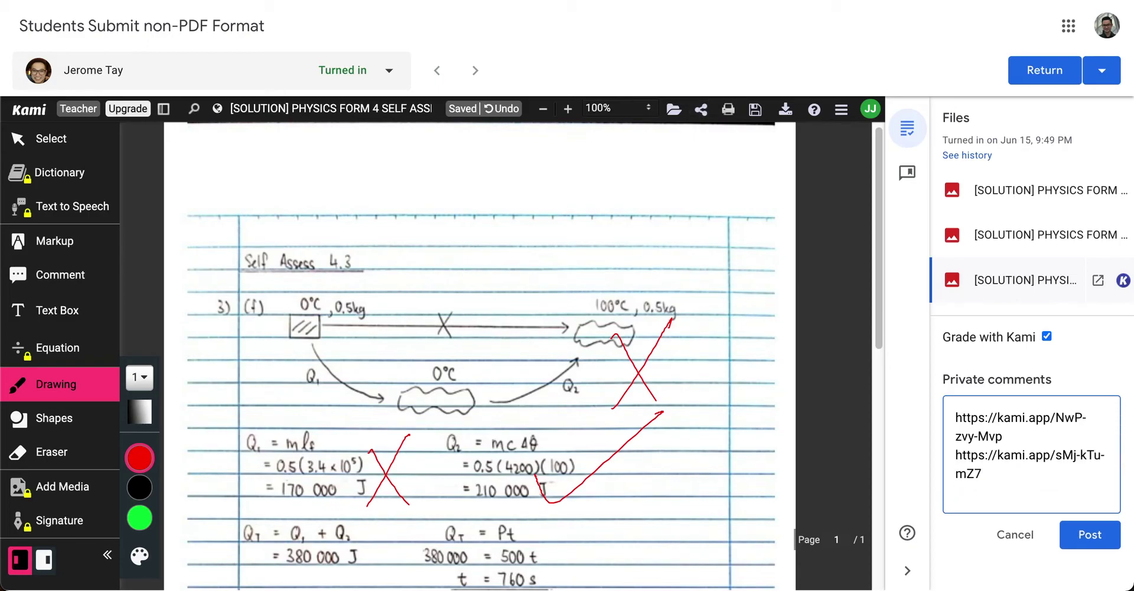
{"action": "type", "text": "https://kami.app/MDE-LR4-SJ2"}
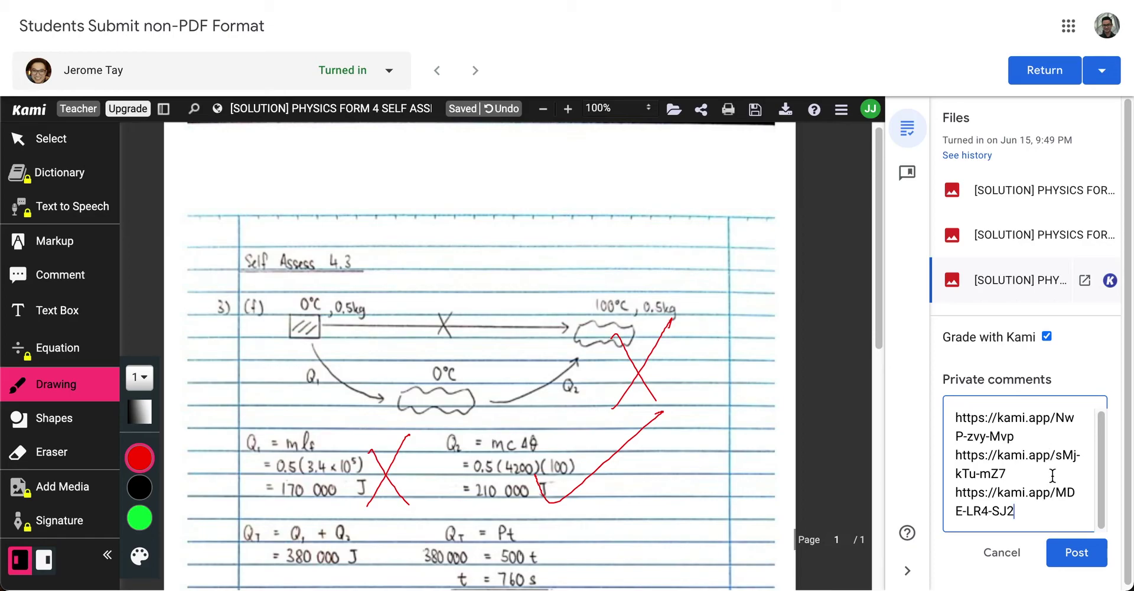
- Post the private comment with all three share links and begin returning the work
{"action": "left_click", "coordinate": [1081, 555]}
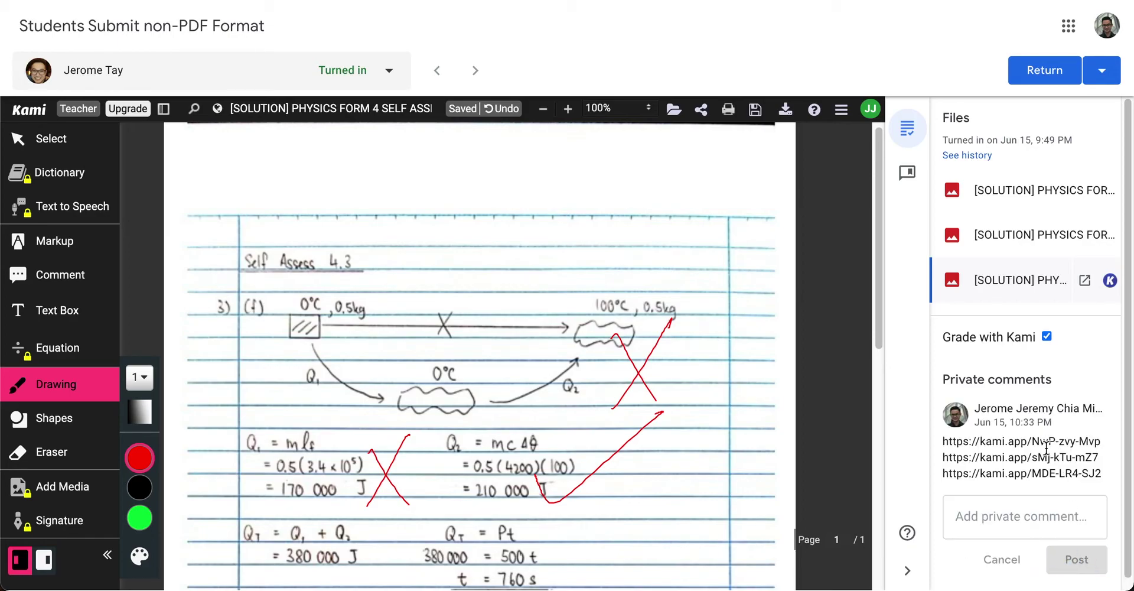
{"action": "left_click_drag", "start_coordinate": [943, 441], "coordinate": [1100, 472]}
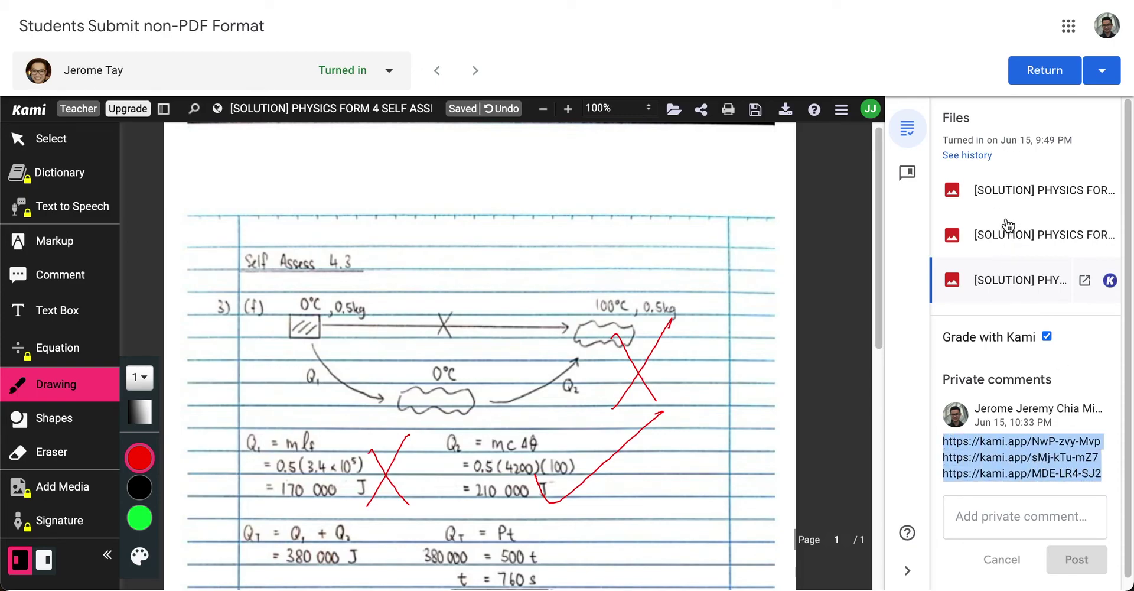
{"action": "left_click", "coordinate": [1035, 73]}
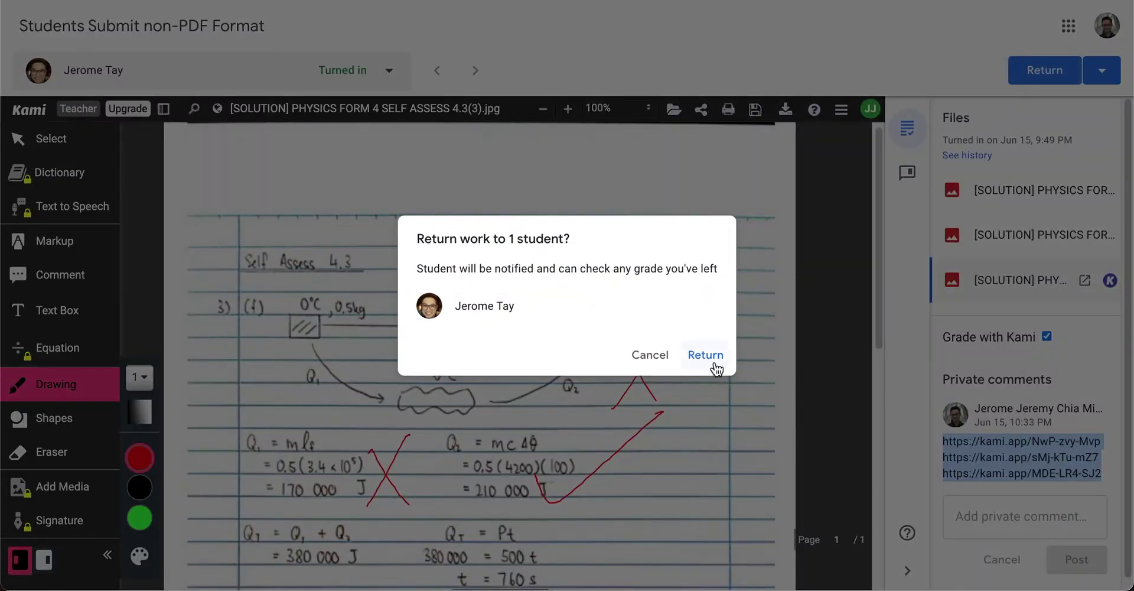
- Confirm the return, then expand Students Submit non-PDF Format as the student to see it Returned
{"action": "left_click", "coordinate": [715, 365]}
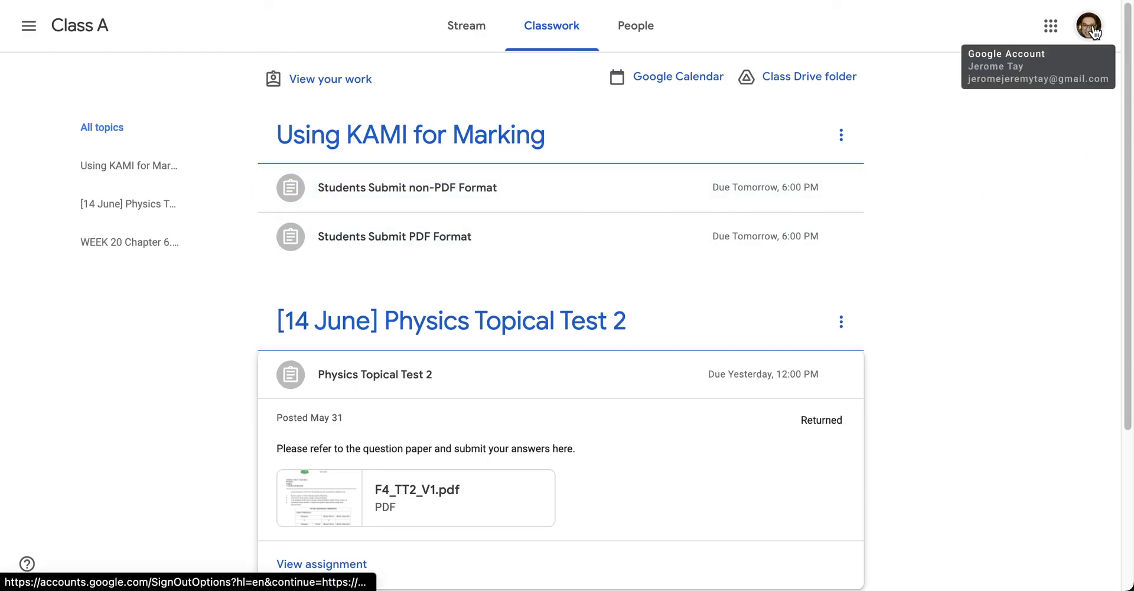
{"action": "left_click", "coordinate": [493, 189]}
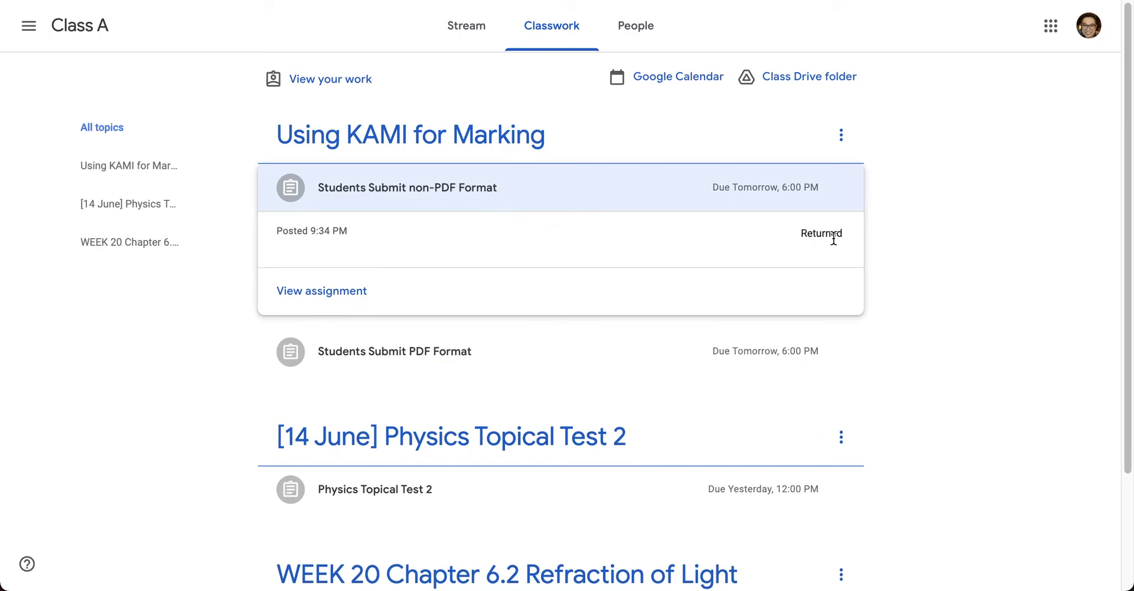
- As the student, preview the first and second returned images, then open the first share link
{"action": "left_click", "coordinate": [331, 295]}
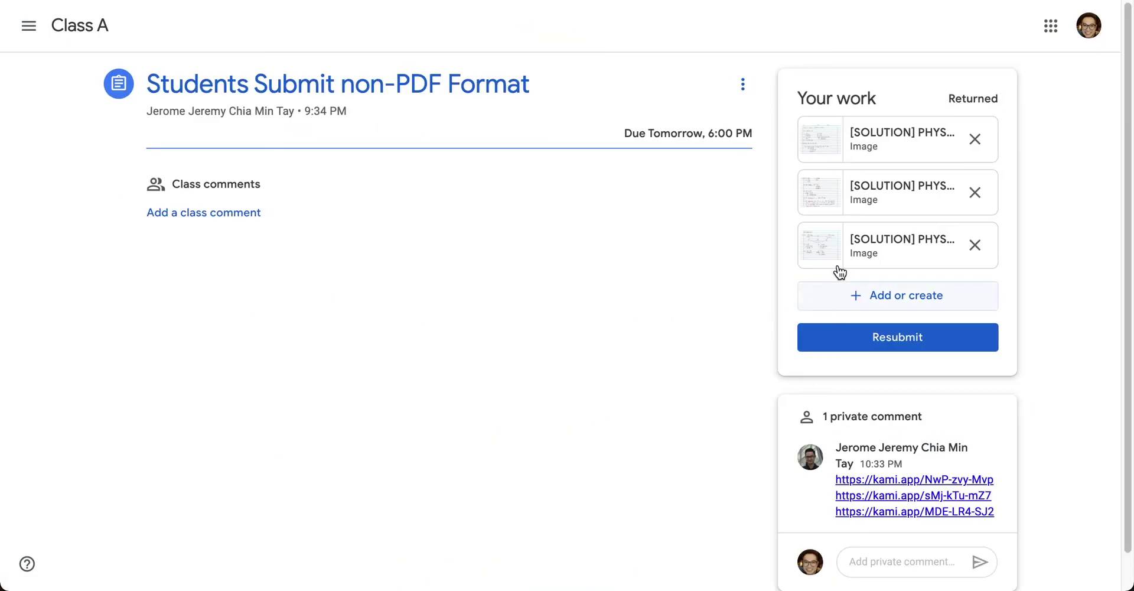
{"action": "left_click", "coordinate": [809, 151]}
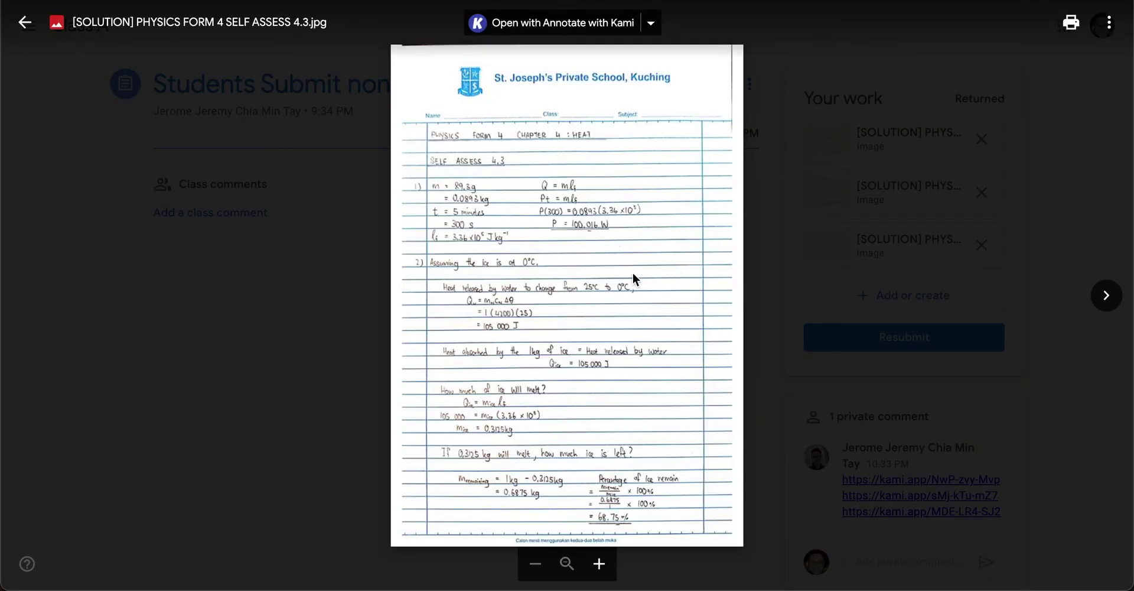
{"action": "left_click", "coordinate": [1106, 296]}
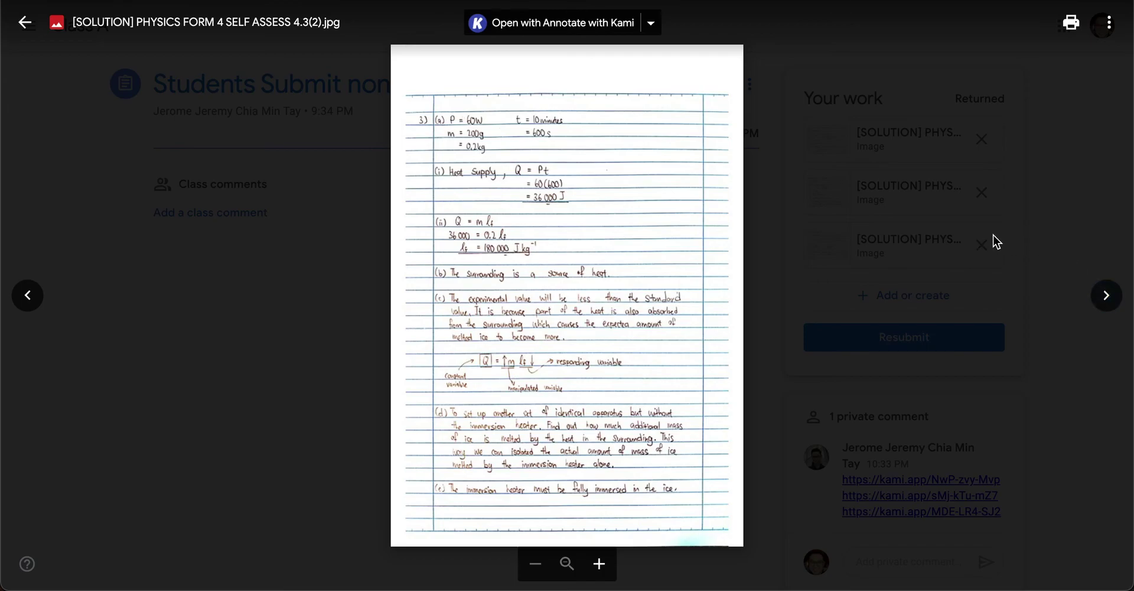
{"action": "left_click", "coordinate": [1026, 238]}
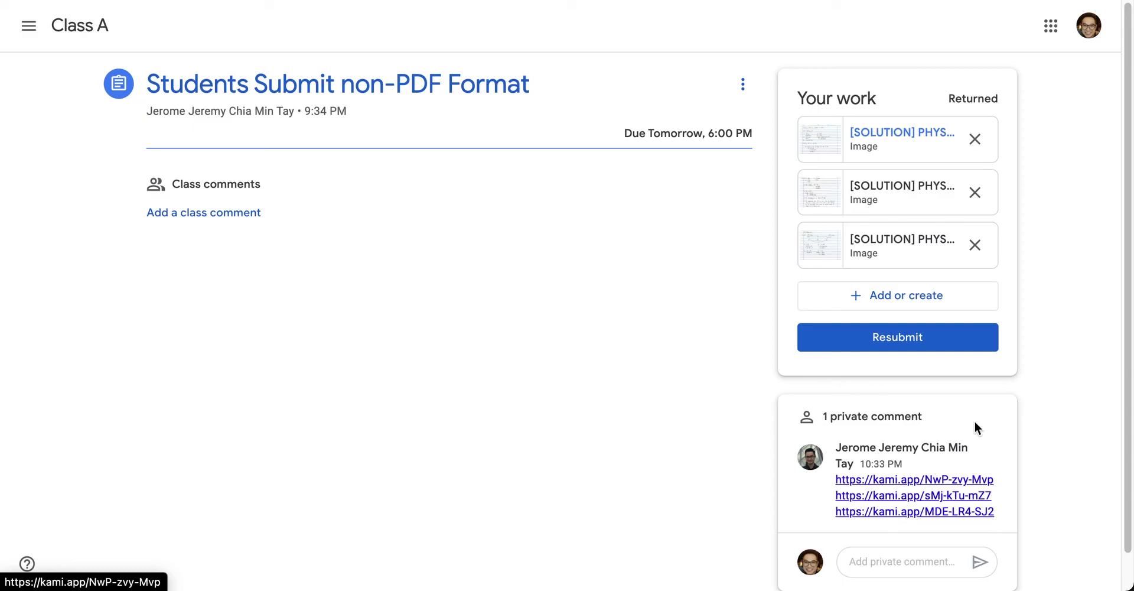
{"action": "left_click", "coordinate": [921, 480]}
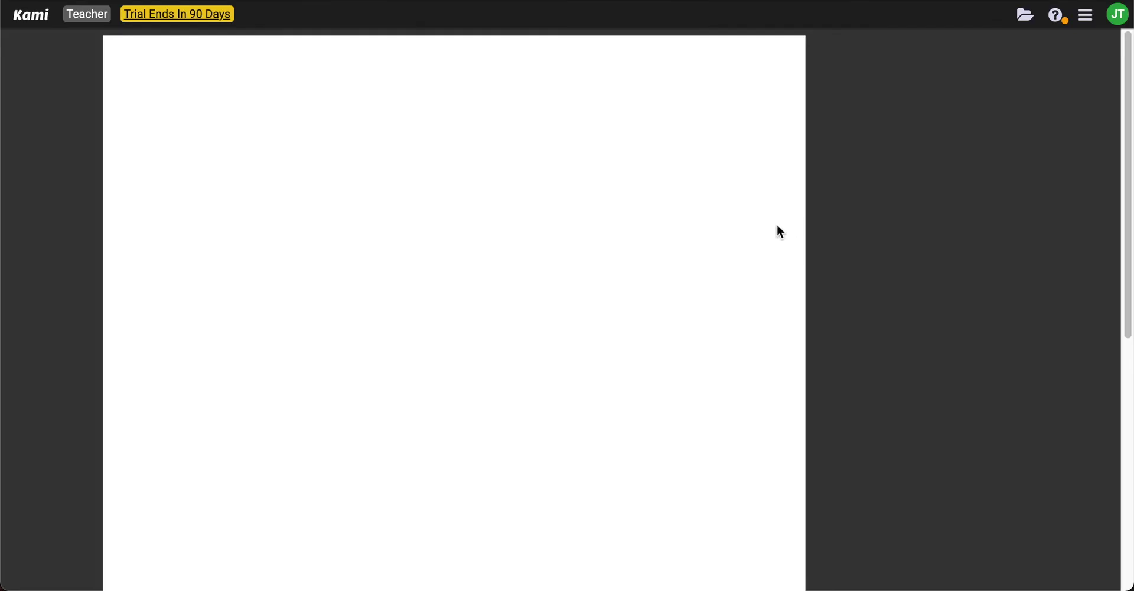
- Skip OCR, scroll through the marked SELF ASSESS 4.3 page, and go back to the Classroom tab
{"action": "left_click", "coordinate": [849, 172]}
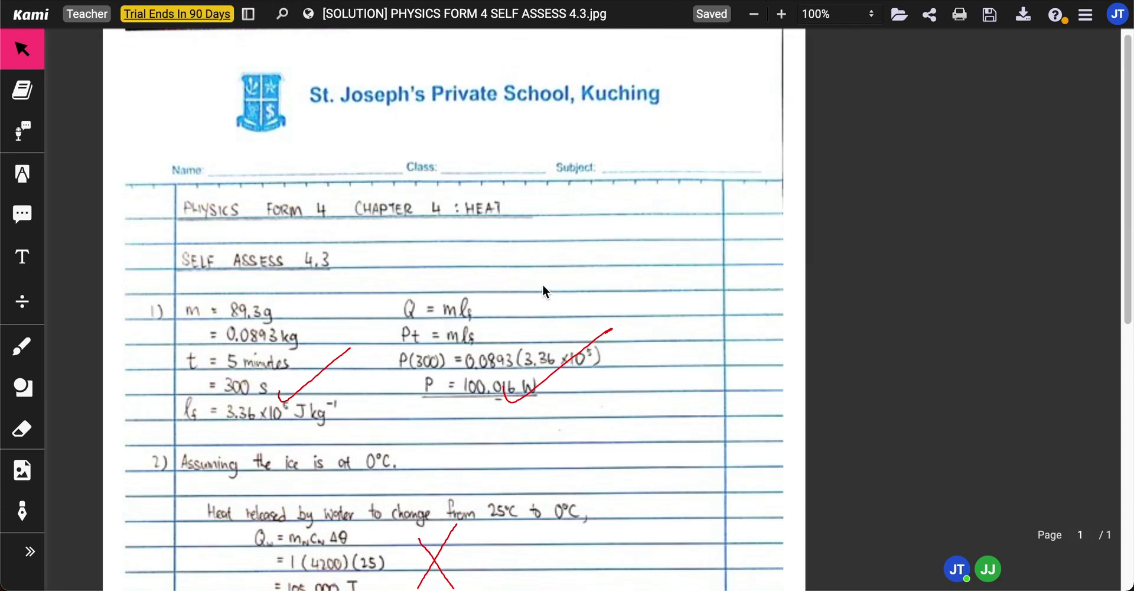
{"action": "scroll", "coordinate": [543, 291], "scroll_direction": "down", "scroll_amount": 3}
{"action": "scroll", "coordinate": [551, 287], "scroll_direction": "down", "scroll_amount": 3}
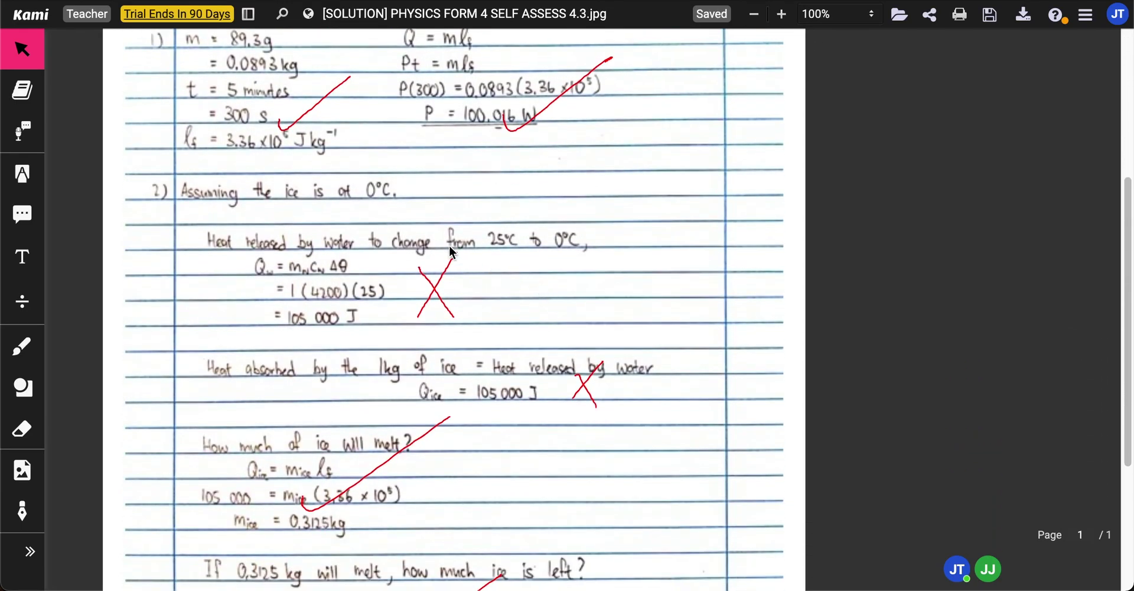
{"action": "scroll", "coordinate": [532, 277], "scroll_direction": "up", "scroll_amount": 6}
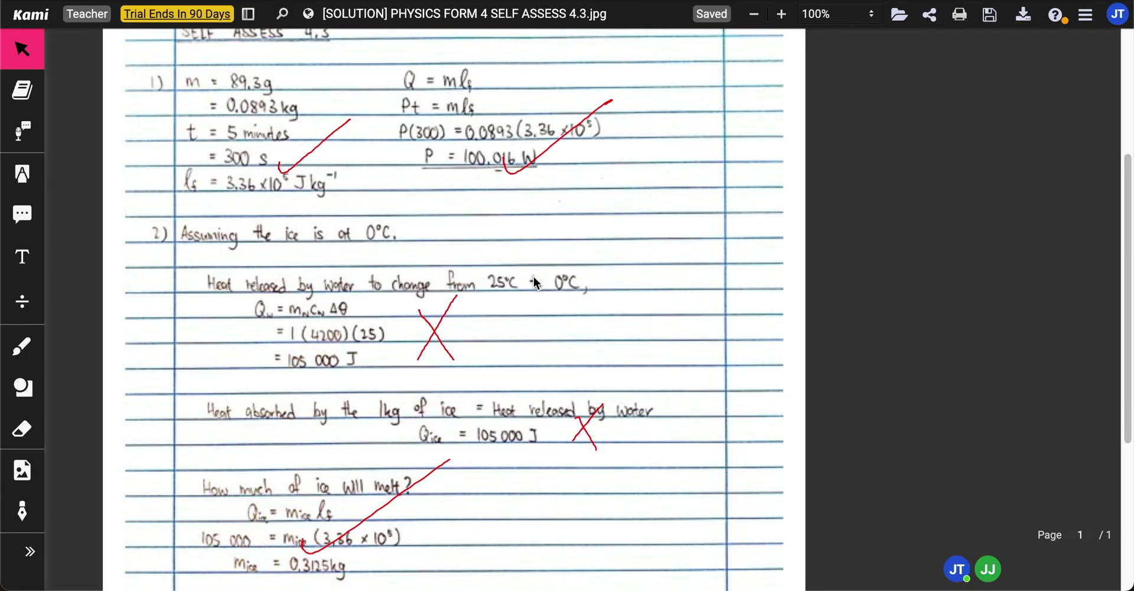
{"action": "scroll", "coordinate": [534, 269], "scroll_direction": "down", "scroll_amount": 5}
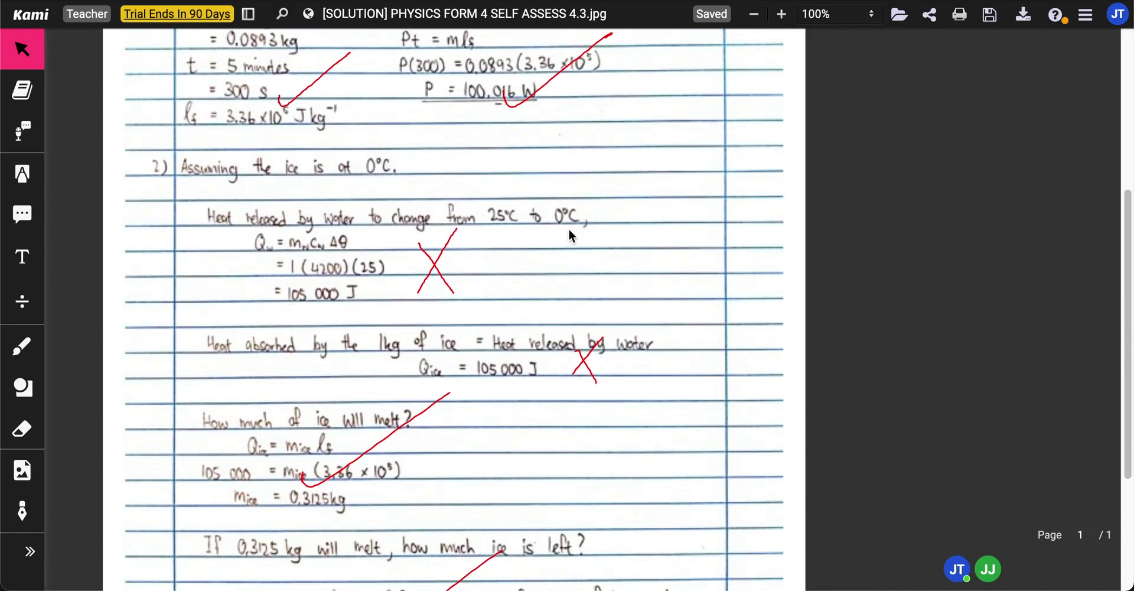
{"action": "left_click", "coordinate": [732, 1]}
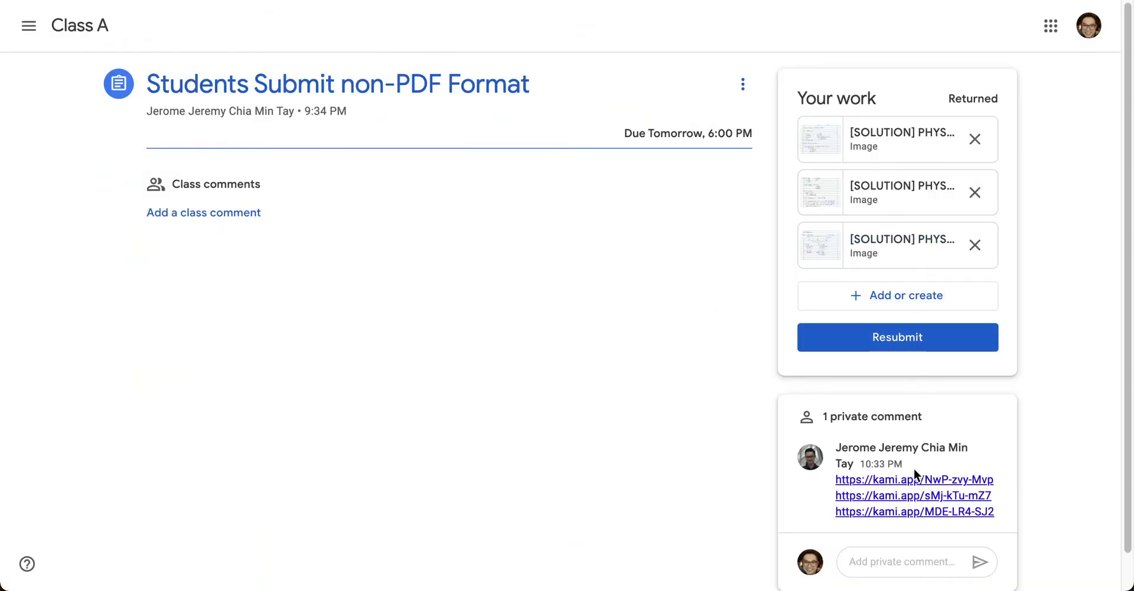
{"action": "left_click", "coordinate": [905, 496]}
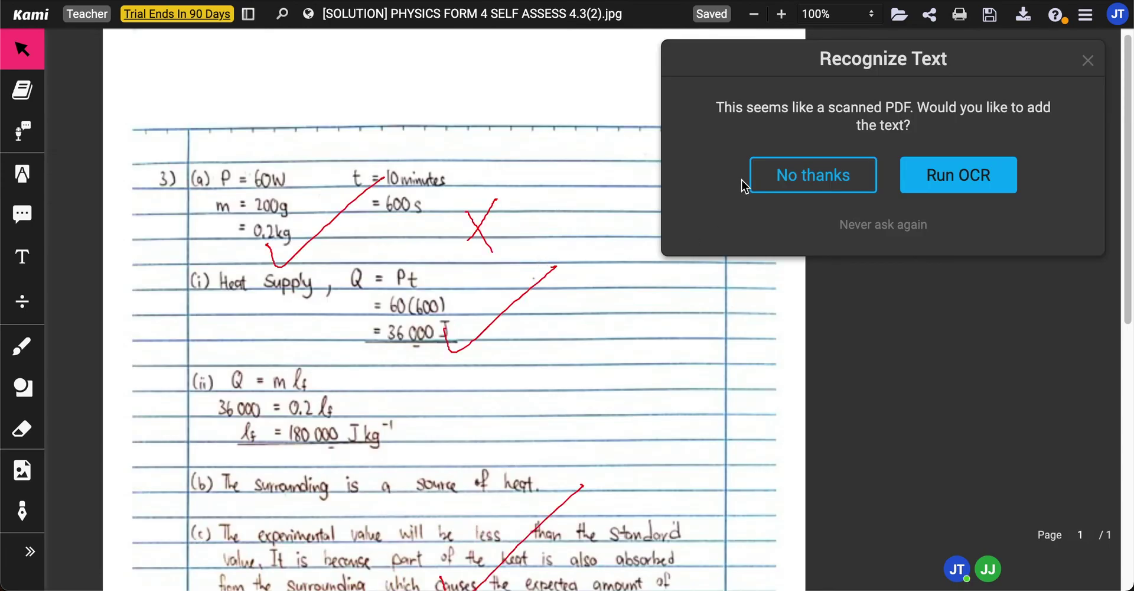
{"action": "left_click", "coordinate": [752, 180]}
{"action": "scroll", "coordinate": [545, 264], "scroll_direction": "down", "scroll_amount": 10}
{"action": "scroll", "coordinate": [547, 268], "scroll_direction": "down", "scroll_amount": 1}
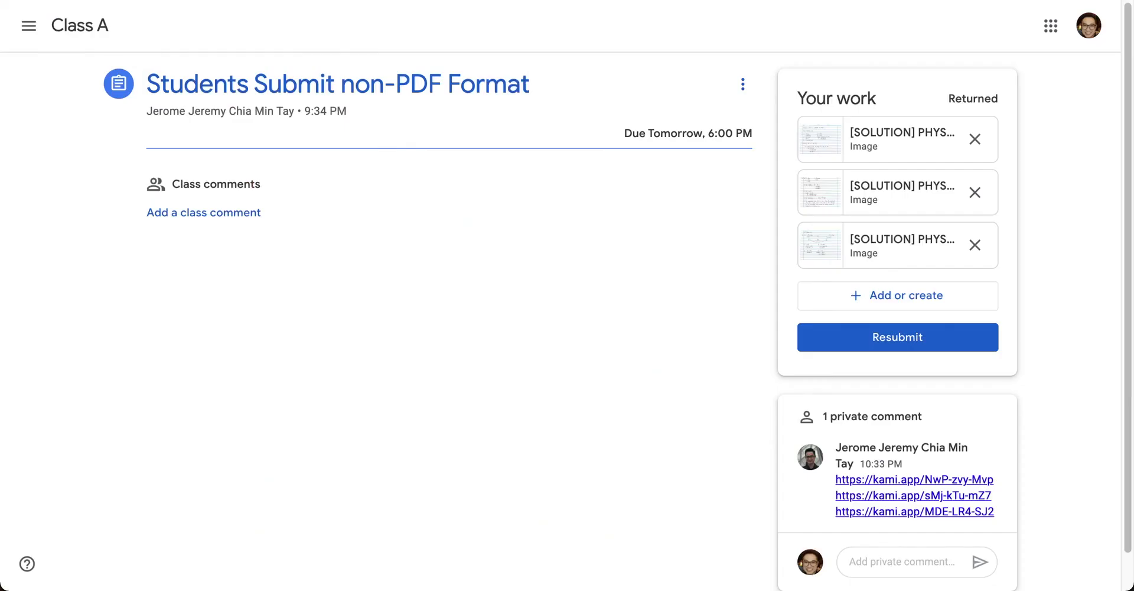